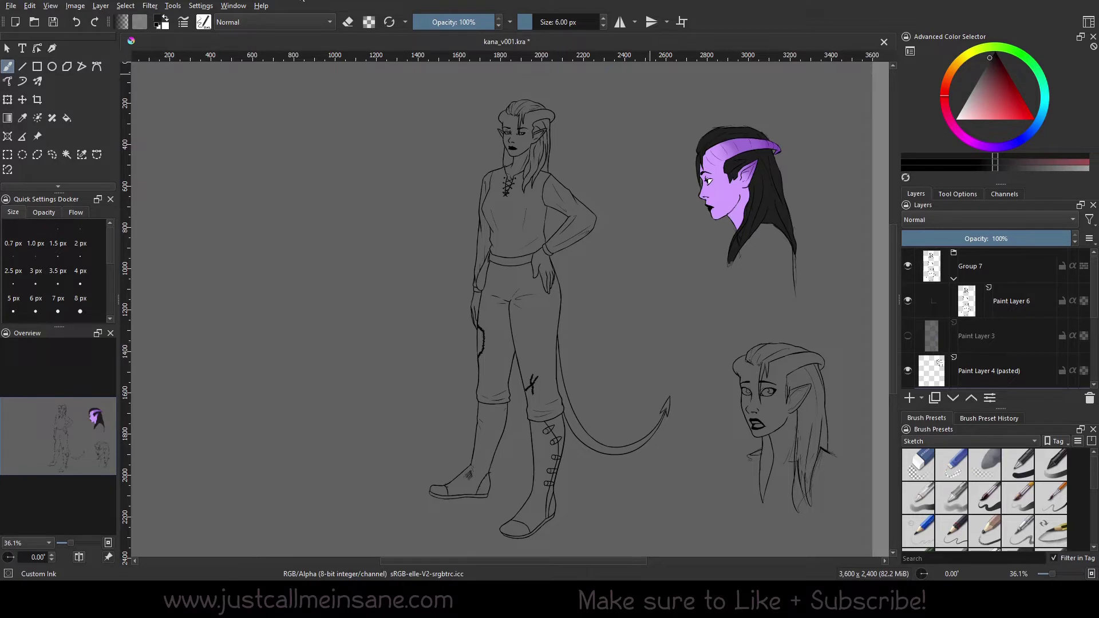
Activate the Color Sampler, show its options, and sample the skin and hair colors of the profile head
left_click(23, 117)
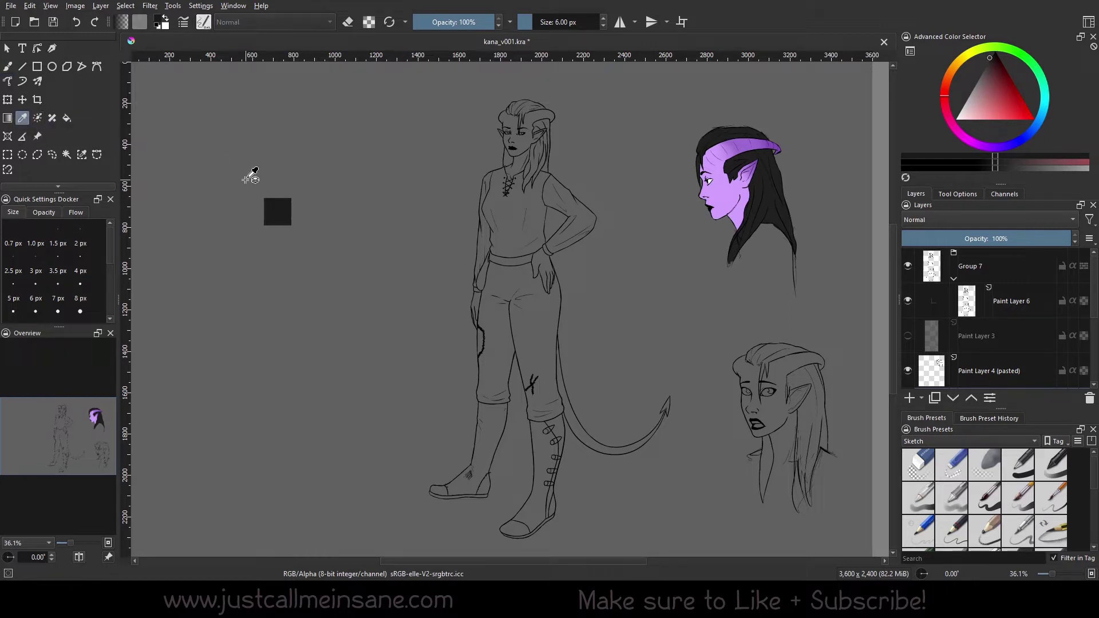
left_click(954, 193)
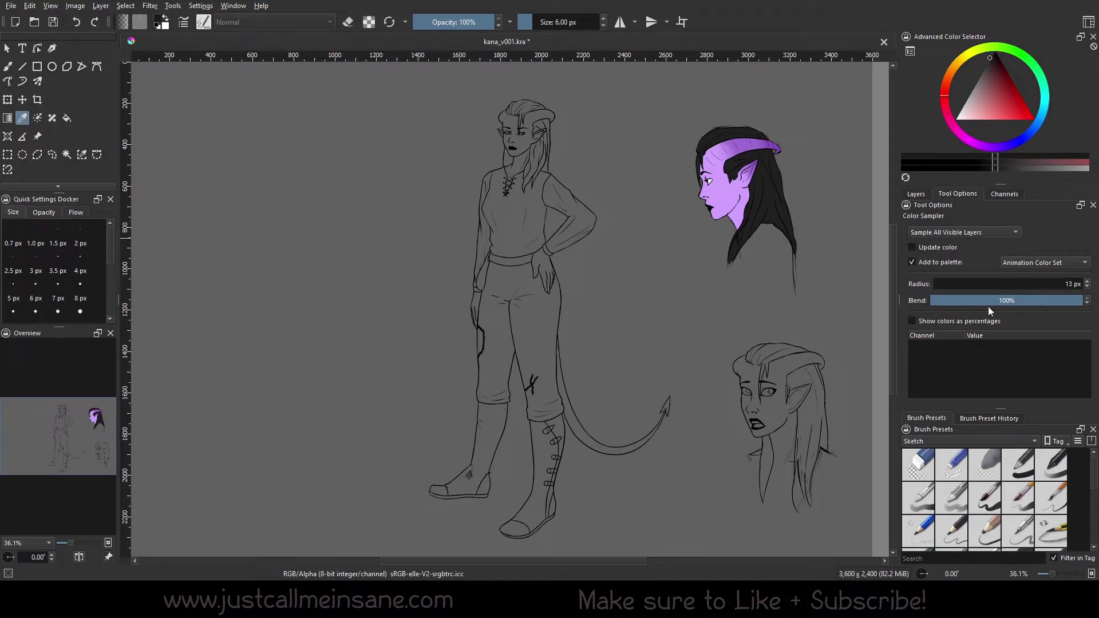
mouse_move(988, 309)
left_click(753, 182)
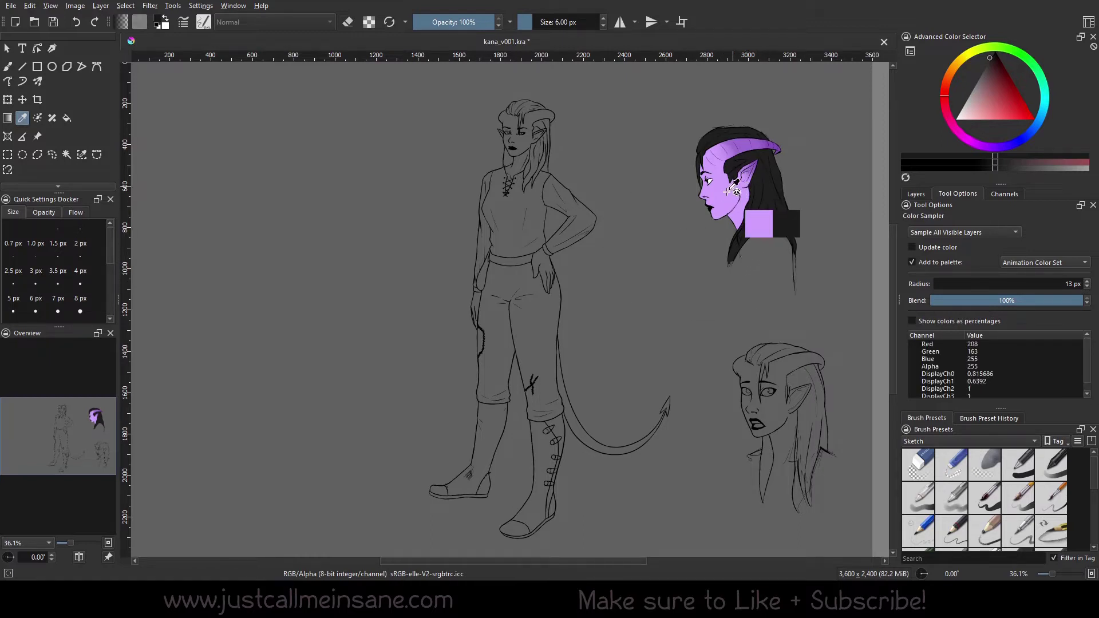
left_click(740, 138)
left_click(716, 167)
scroll(715, 168, "up", 5)
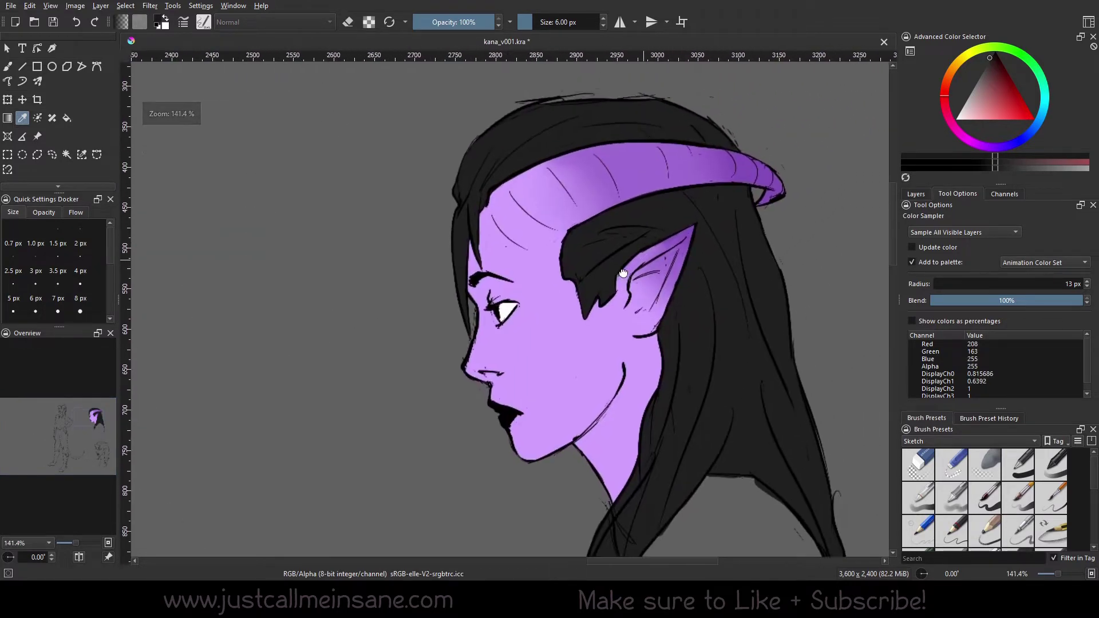
Enable Update color and sample the profile's light purple skin as the foreground color
left_click(564, 315)
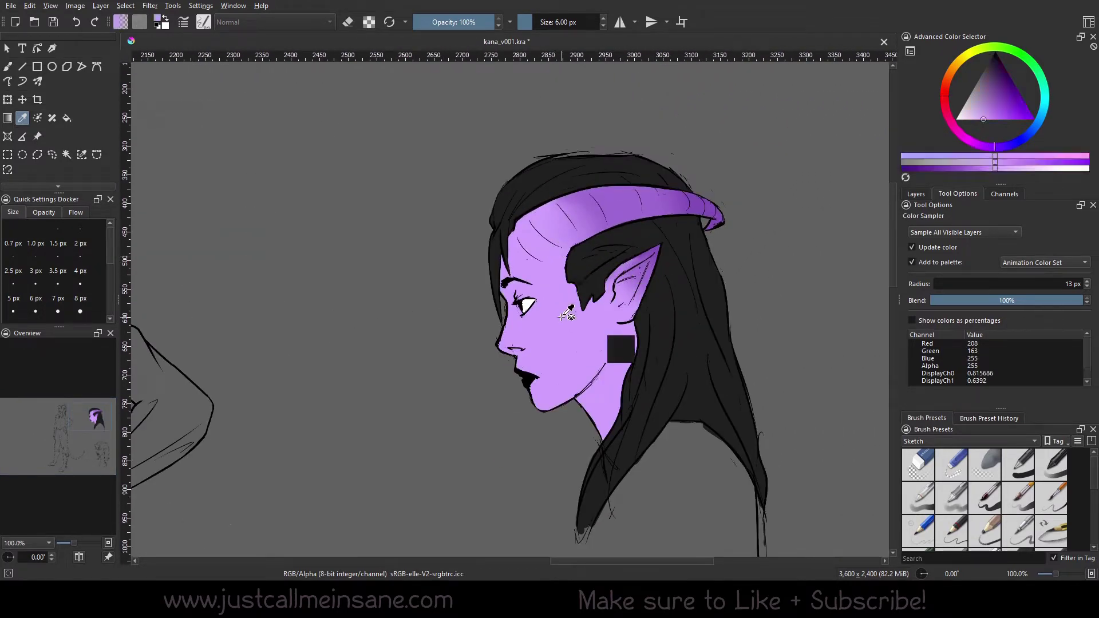
left_click(1030, 117)
left_click(585, 379)
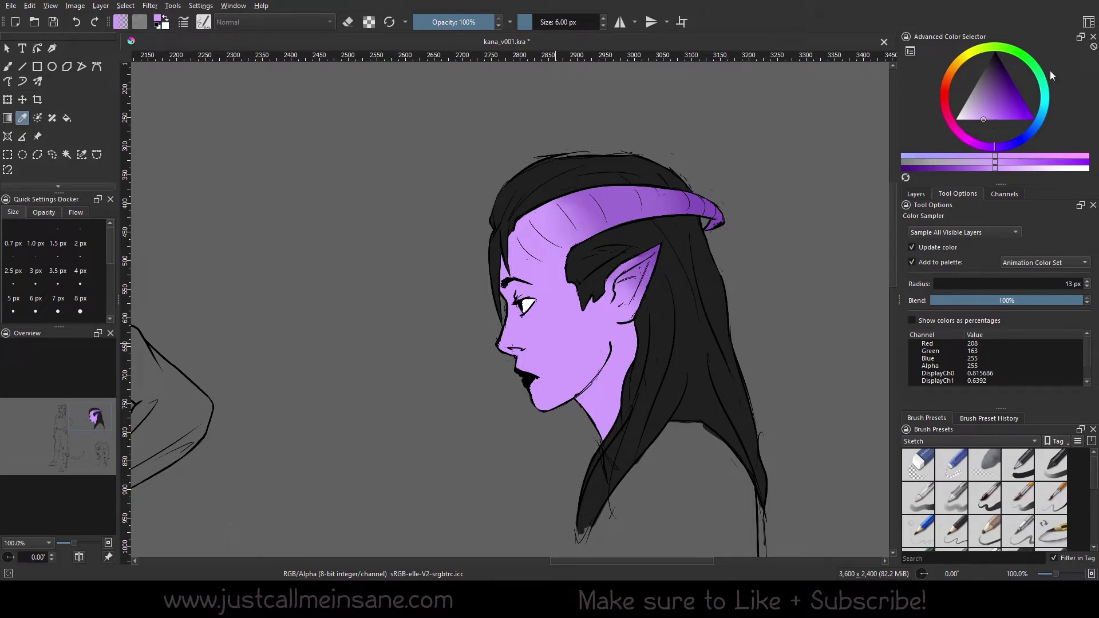
Paint a test brush stroke along the front of the profile's face in the sampled purple, and undo it
key("b")
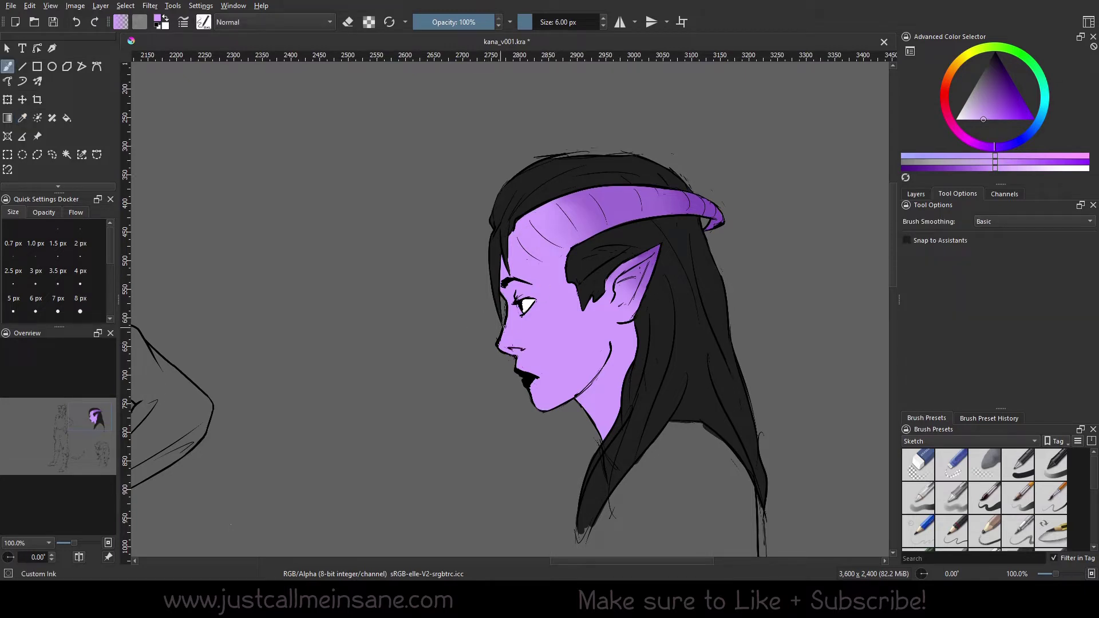
mouse_move(498, 324)
left_mouse_down()
mouse_move(401, 344)
mouse_move(518, 401)
mouse_move(532, 427)
mouse_move(486, 403)
mouse_move(530, 432)
left_mouse_up()
key("ctrl+z")
Return to the Color Sampler and keep its source on Sample All Visible Layers
left_click(23, 120)
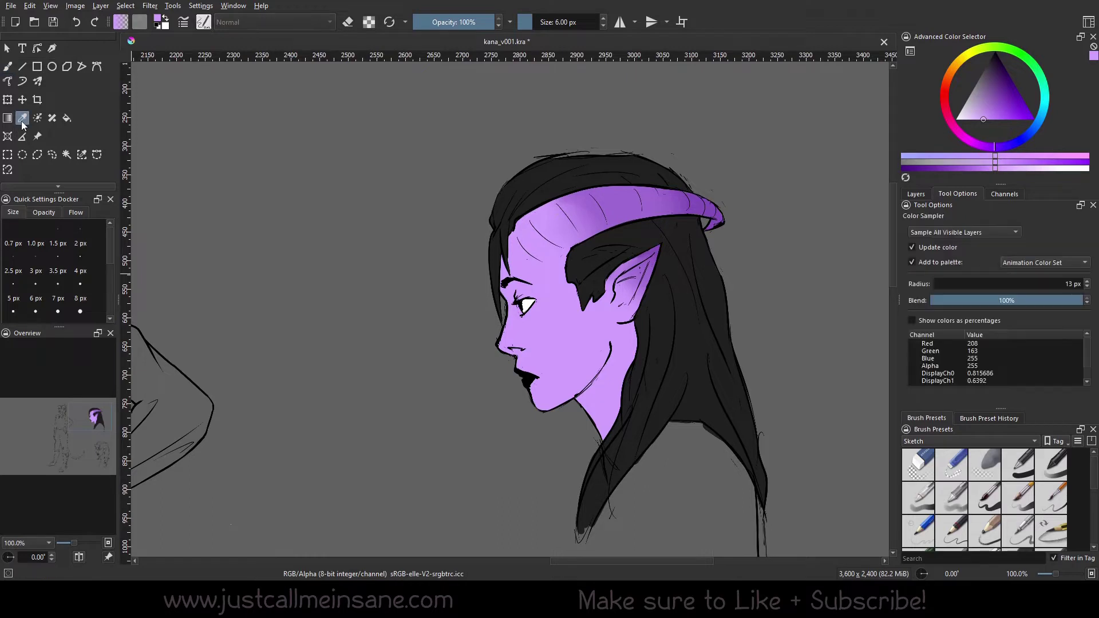
left_click(993, 230)
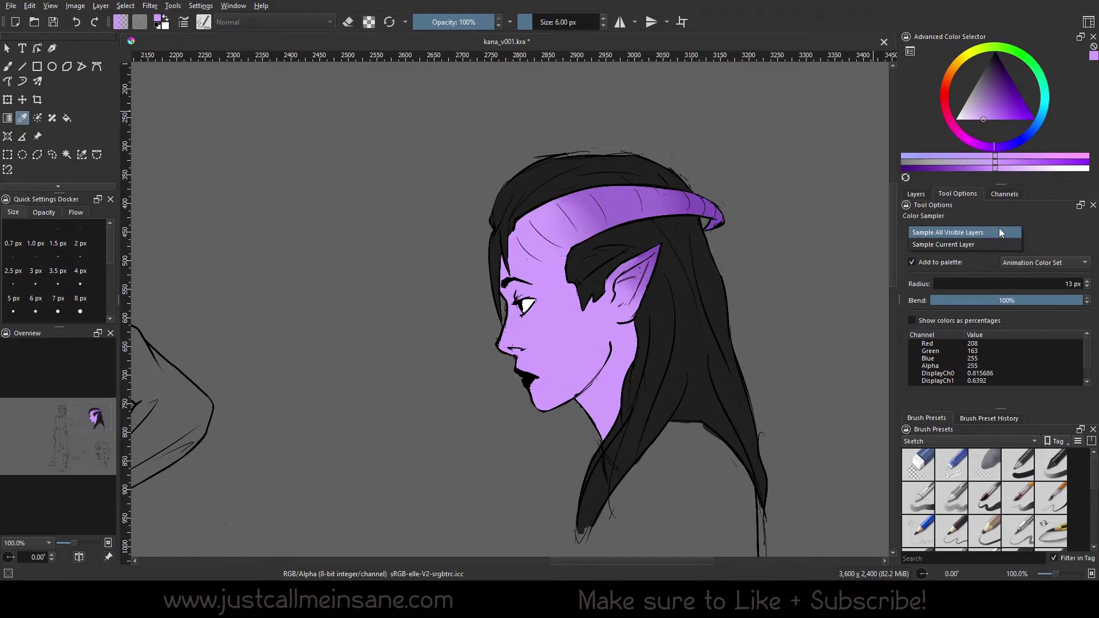
left_click(978, 232)
Select Paint Layer 6 and sample the profile head from its dark hair to its purple face
left_click(923, 195)
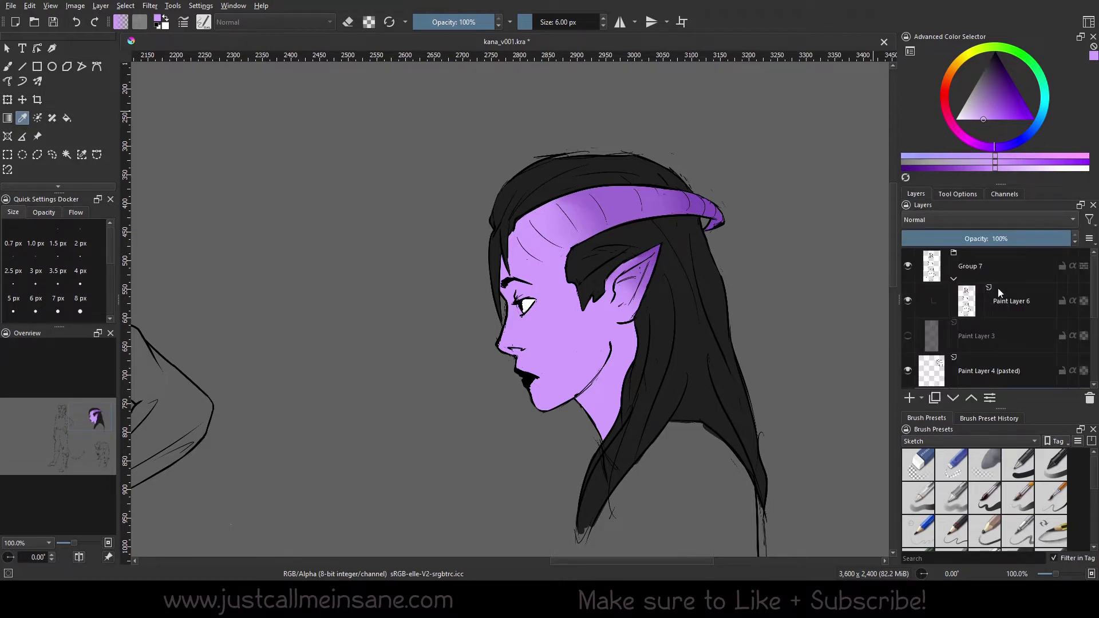
left_click(1011, 300)
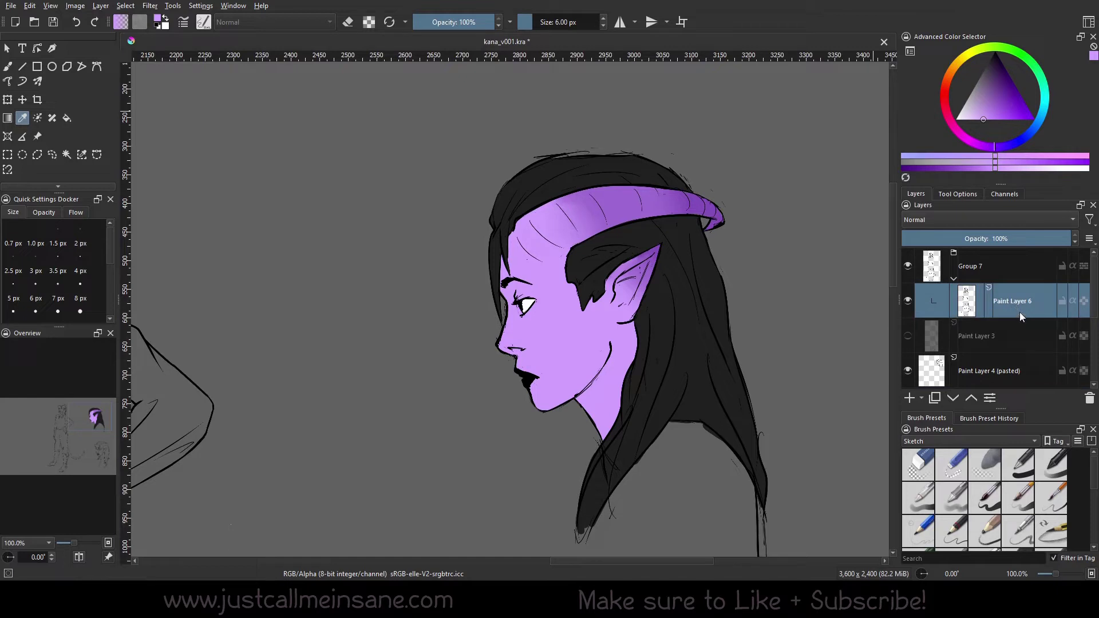
left_click(658, 321)
mouse_move(698, 308)
left_mouse_down()
mouse_move(655, 360)
mouse_move(564, 194)
mouse_move(647, 331)
mouse_move(694, 289)
mouse_move(697, 310)
left_mouse_up()
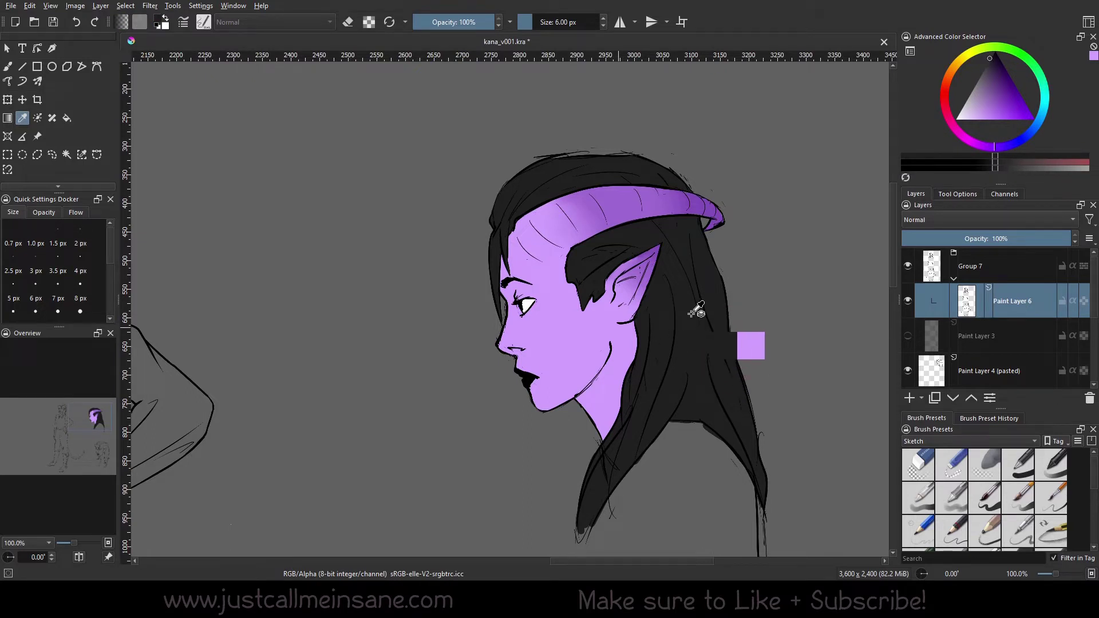
left_click_drag(698, 310, 572, 379)
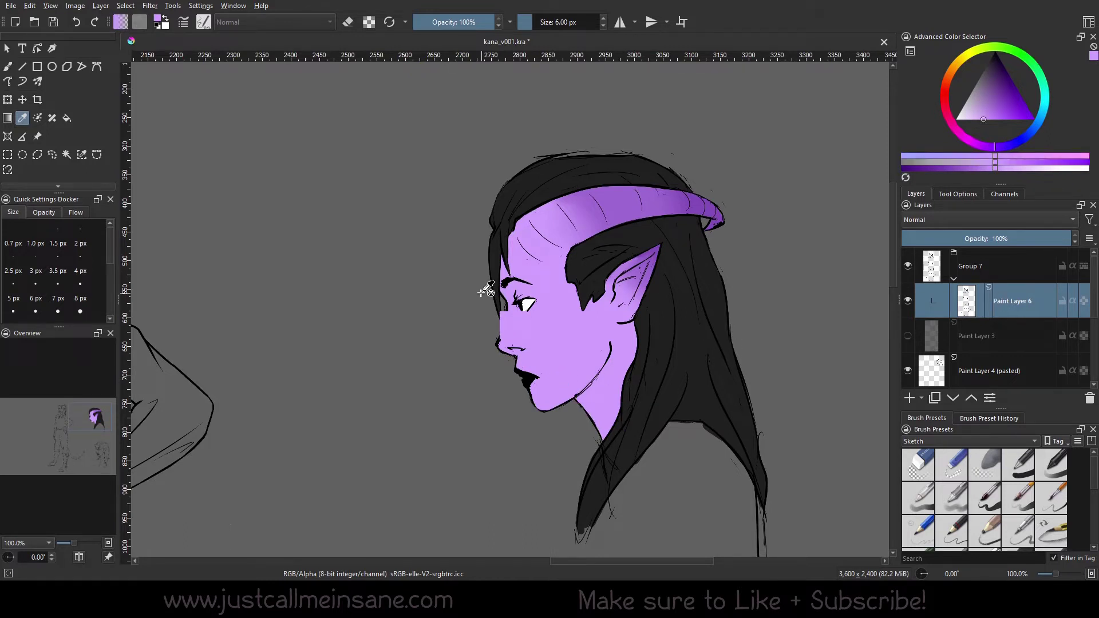
Set the Color Sampler source to Sample Current Layer and try sampling the profile's hair with Paint Layer 6 active
left_click(981, 193)
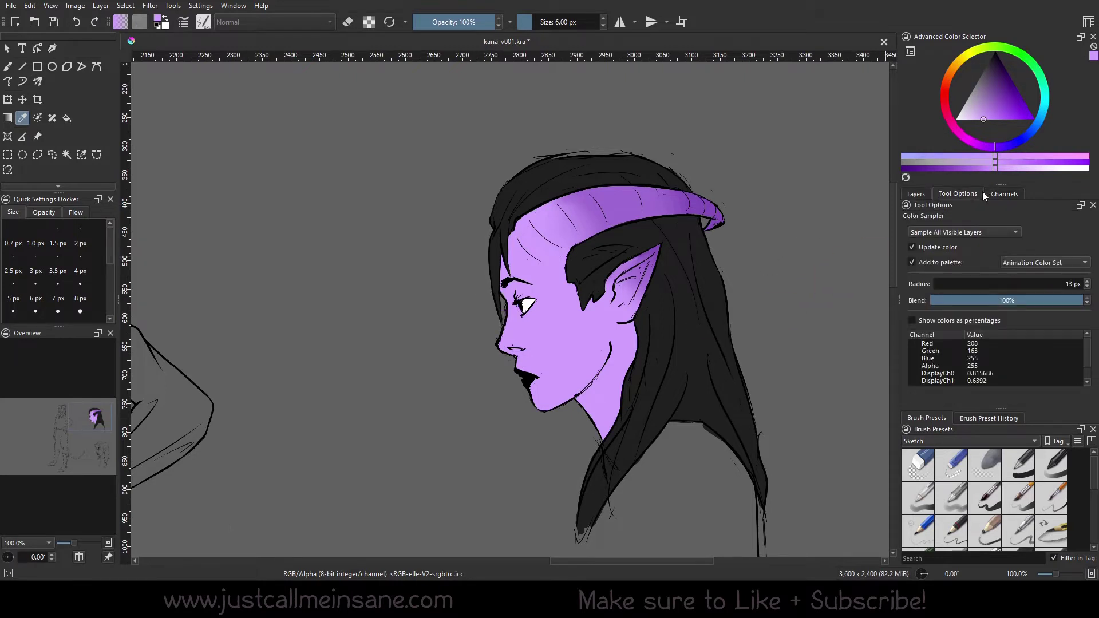
left_click(954, 233)
left_click(952, 238)
left_click_drag(686, 303, 709, 312)
left_click(916, 194)
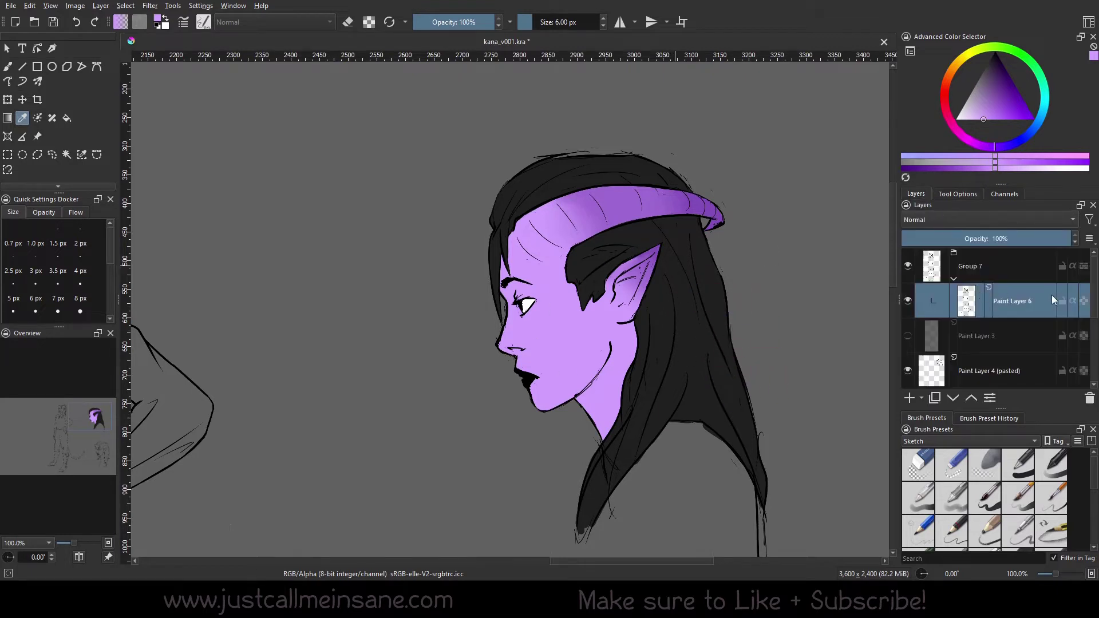
left_click(676, 311)
left_click_drag(679, 308, 705, 307)
Sample the black line art of the standing figure's head from Paint Layer 6
left_click_drag(653, 237, 760, 435)
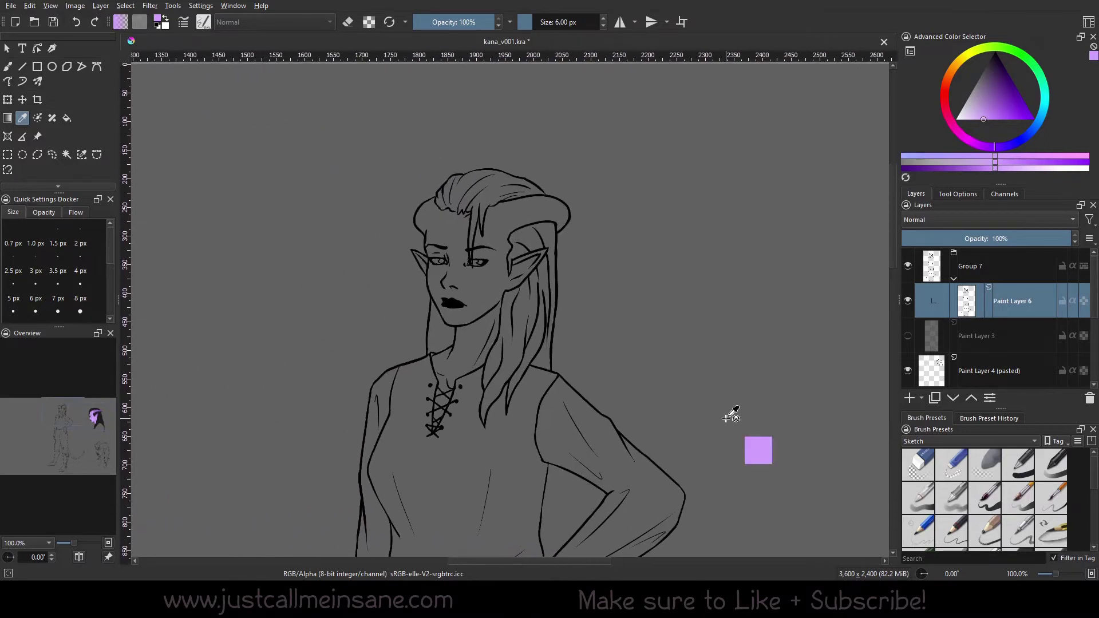
key("minus")
left_click(484, 308)
left_click_drag(483, 308, 589, 314)
key("plus")
key("plus")
key("plus")
key("plus")
left_click_drag(619, 211, 351, 255)
scroll(516, 320, "down", 3)
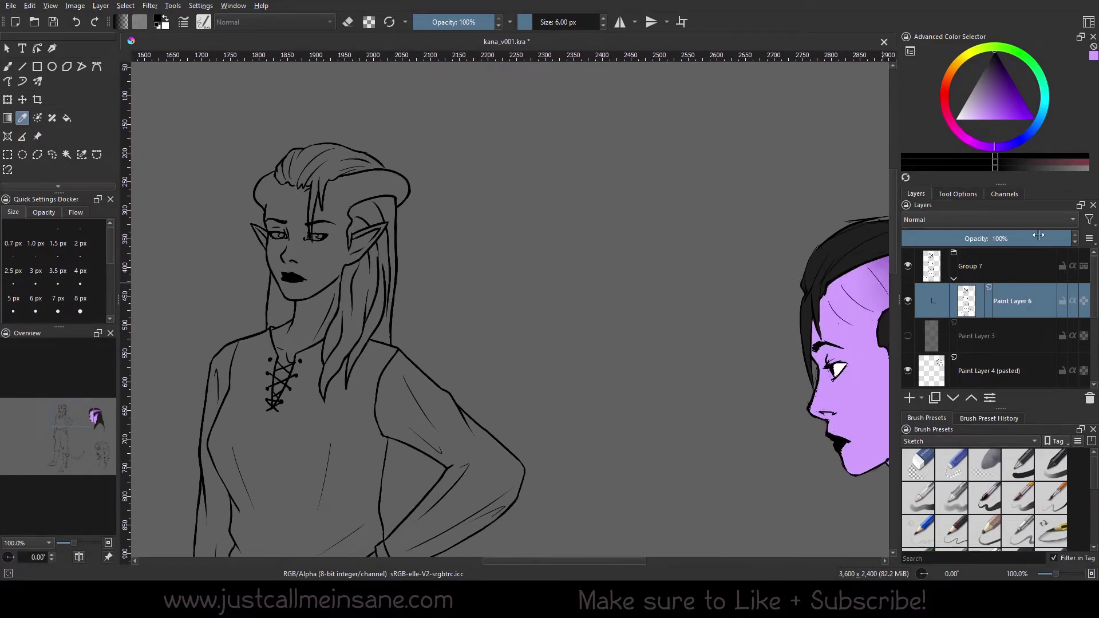
Set the Color Sampler source back to Sample All Visible Layers
left_click(958, 194)
left_click(976, 233)
left_click(963, 223)
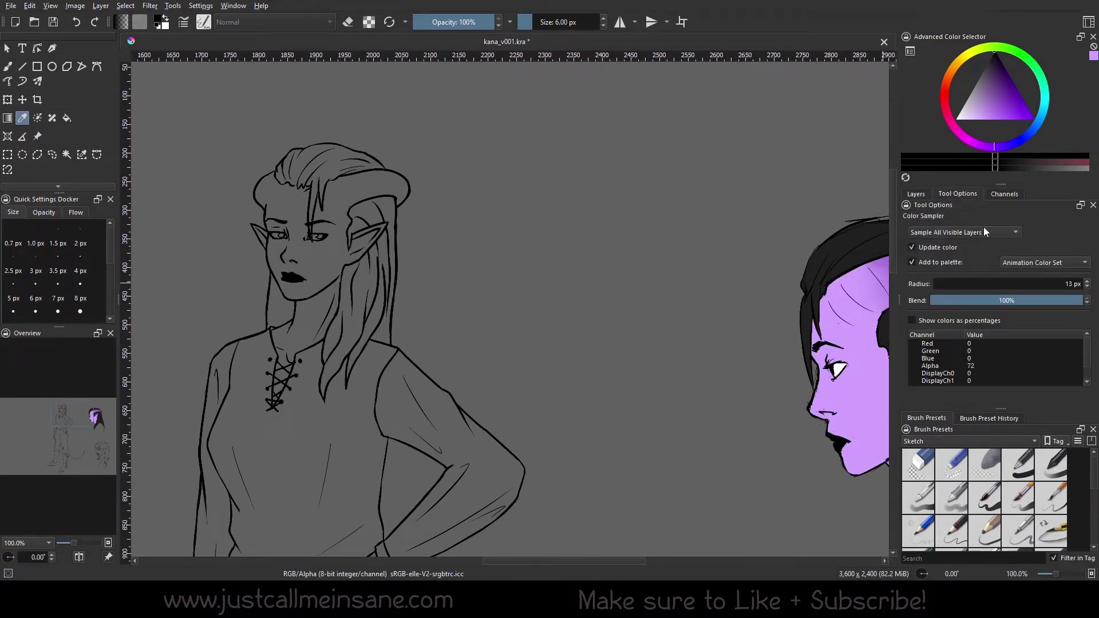
Sample the profile head's skin and hair, ending near the lower edge of the horn
left_click_drag(884, 284, 518, 298)
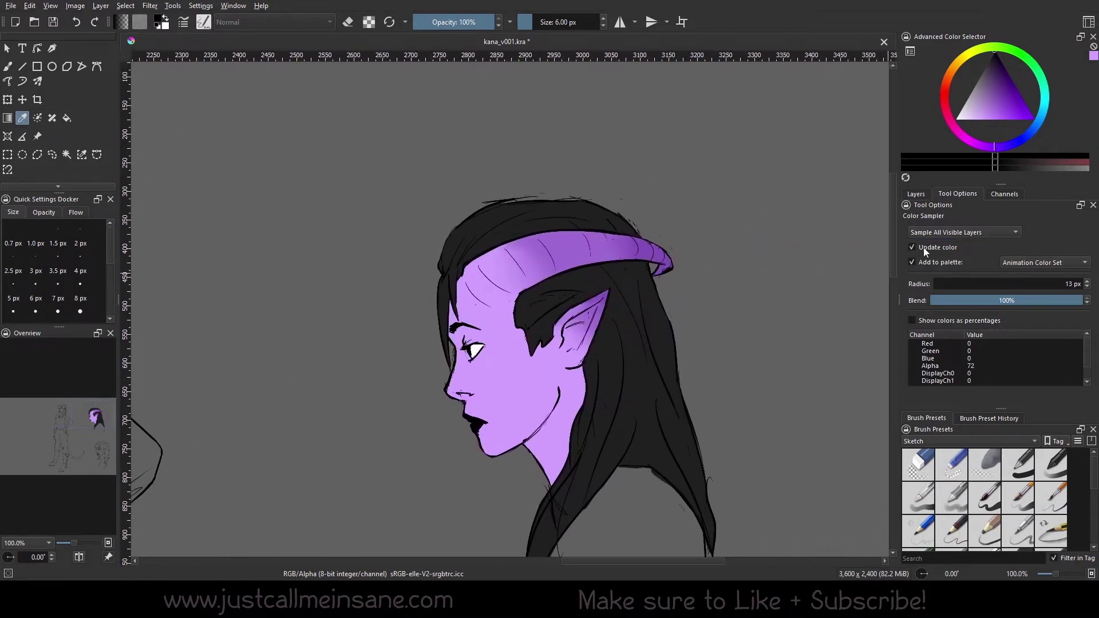
scroll(558, 335, "up", 2)
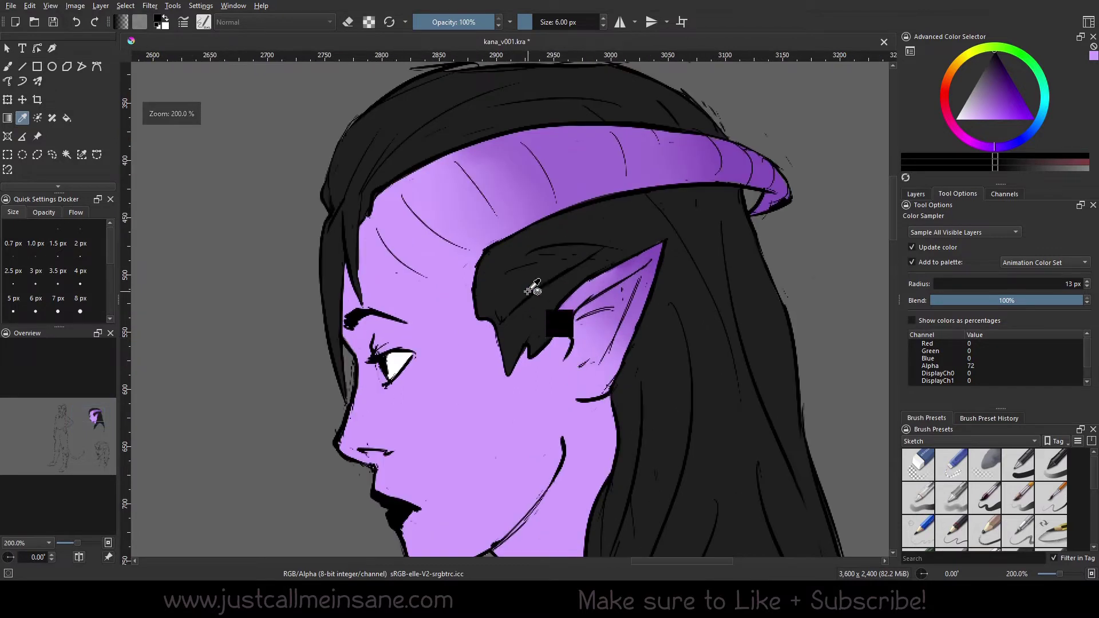
left_click(530, 391)
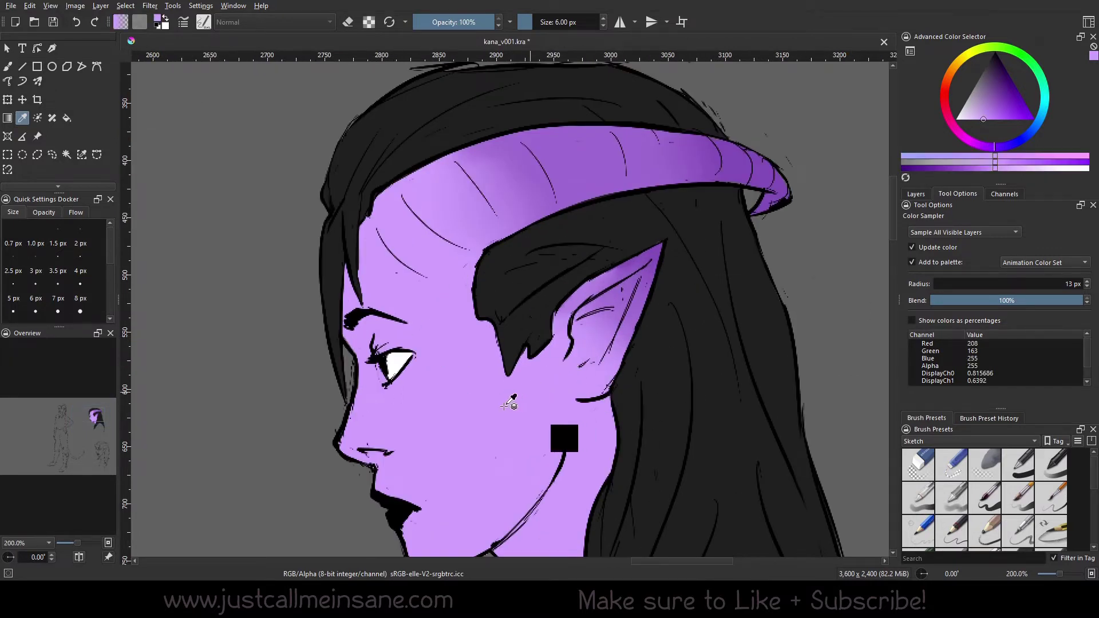
left_click(673, 373)
left_click(503, 430)
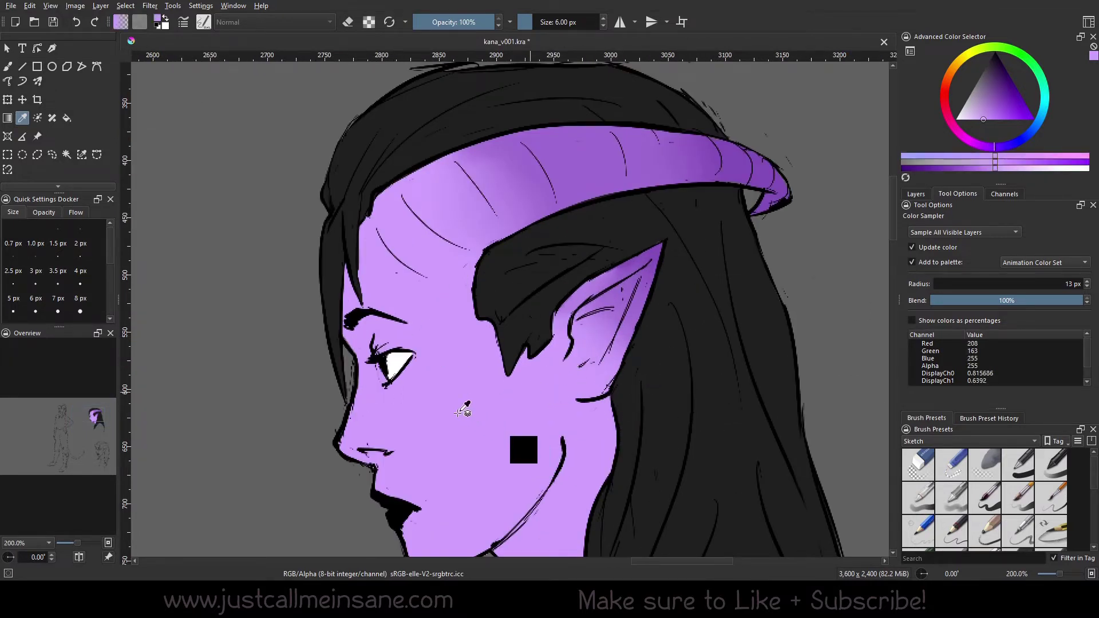
left_click_drag(446, 385, 518, 252)
Disable Update color and sample across the profile's hair, ear and horn
left_click(913, 247)
mouse_move(744, 238)
left_mouse_down()
mouse_move(550, 156)
mouse_move(511, 216)
mouse_move(590, 335)
mouse_move(407, 260)
mouse_move(596, 184)
mouse_move(552, 191)
mouse_move(544, 210)
mouse_move(646, 250)
mouse_move(652, 215)
mouse_move(728, 405)
mouse_move(675, 299)
mouse_move(601, 221)
mouse_move(621, 228)
mouse_move(556, 255)
mouse_move(649, 221)
mouse_move(544, 267)
mouse_move(618, 292)
left_mouse_up()
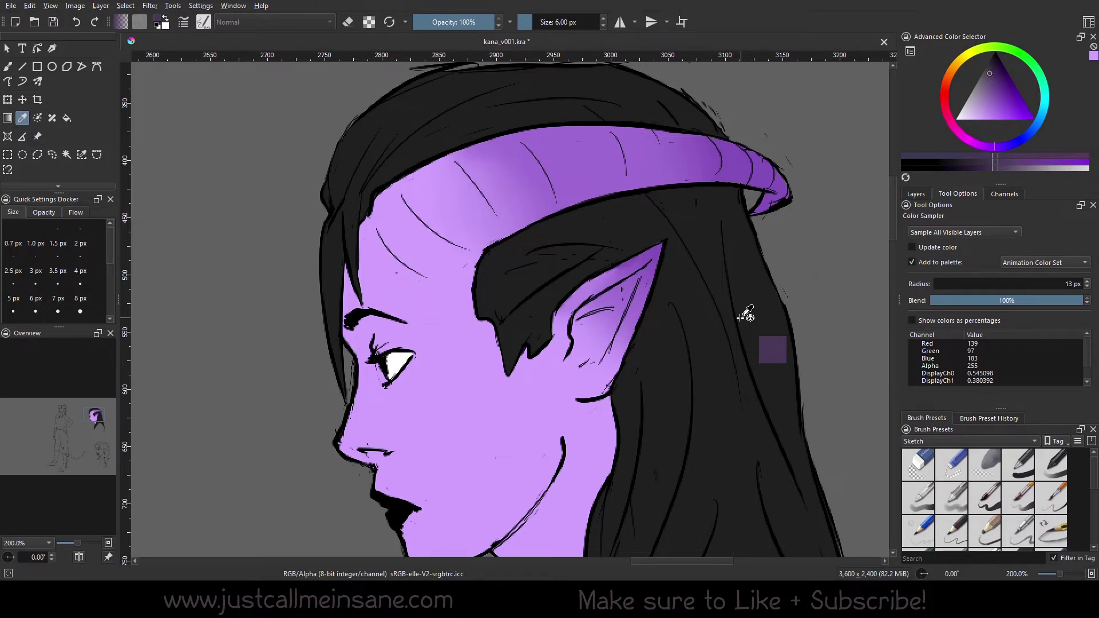
left_click(560, 148)
left_click_drag(559, 148, 632, 214)
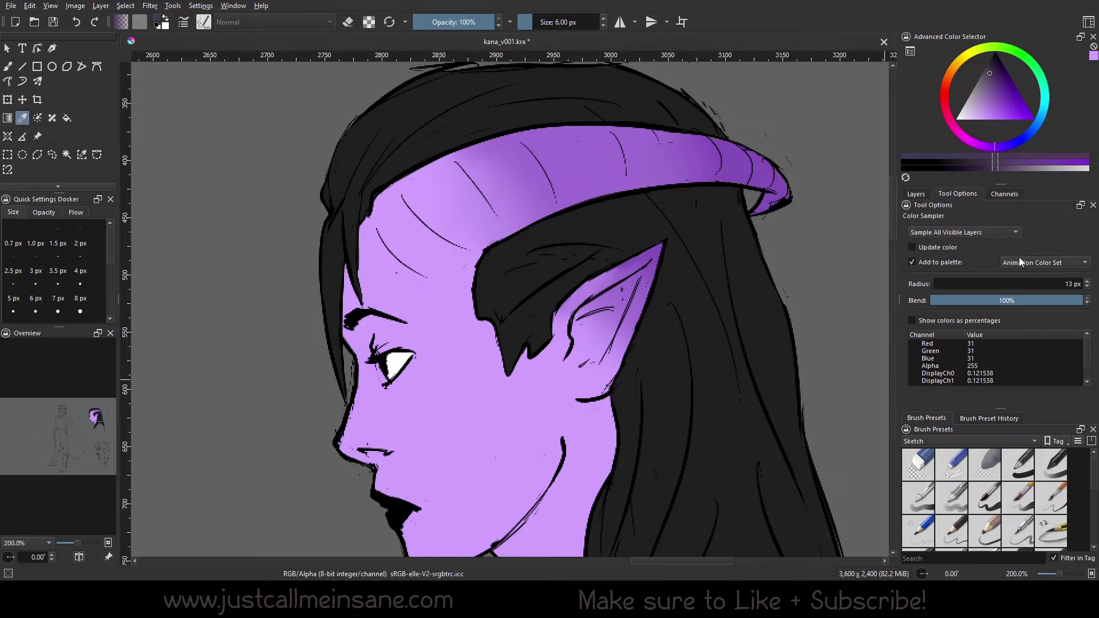
Show the Palette docker and float it over the canvas
left_click(201, 6)
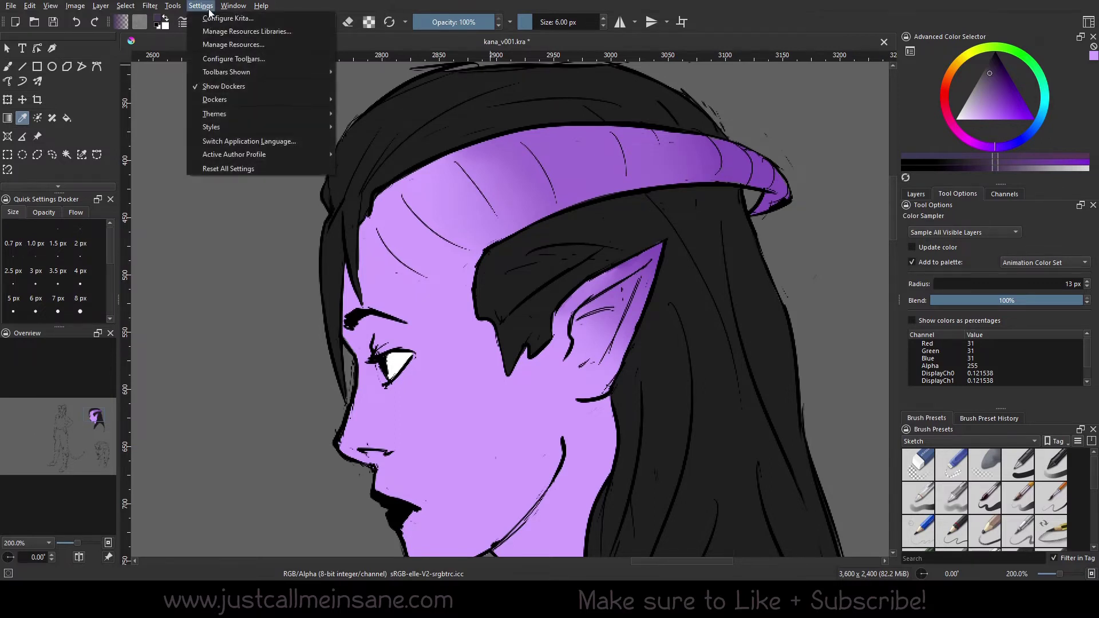
mouse_move(229, 103)
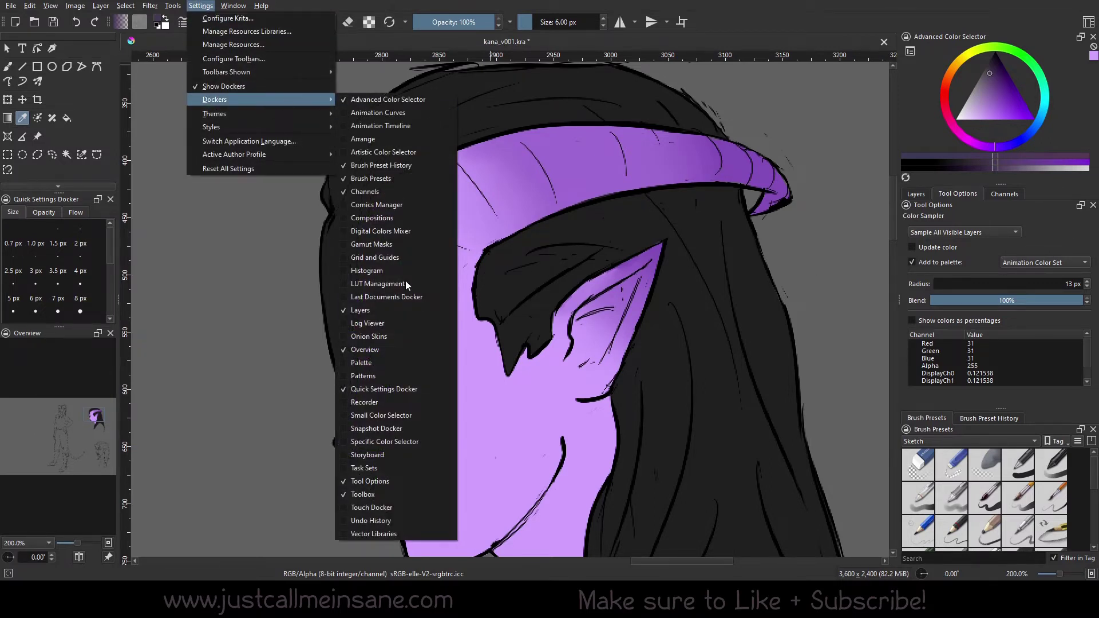
left_click(370, 363)
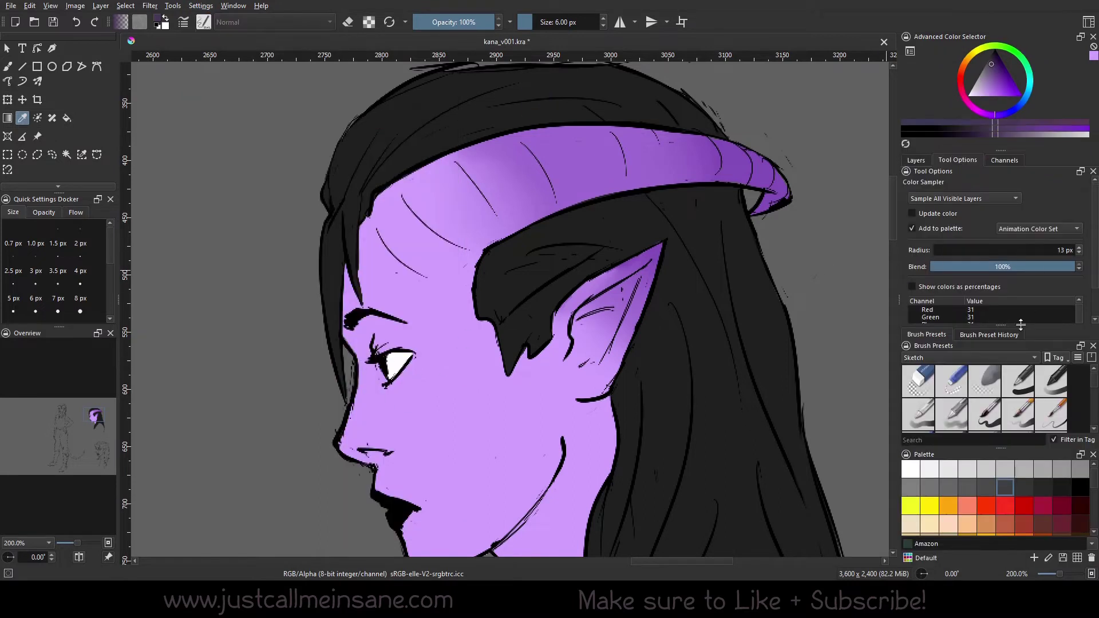
left_click_drag(939, 456, 218, 170)
Display the Animation Color Set palette in the Palette docker
left_click(221, 473)
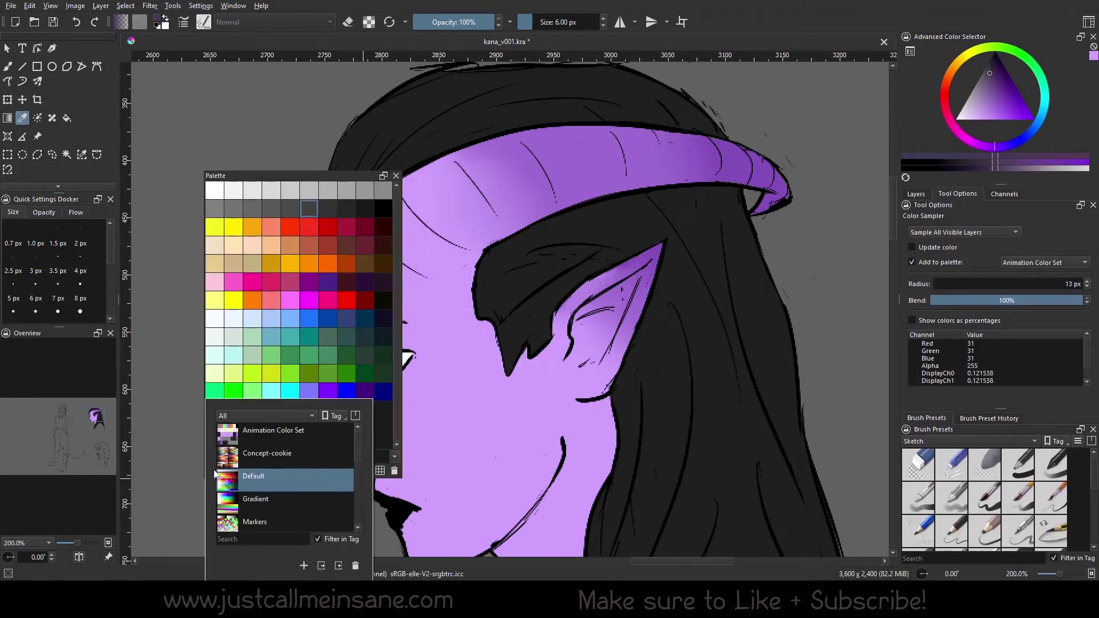
left_click(279, 438)
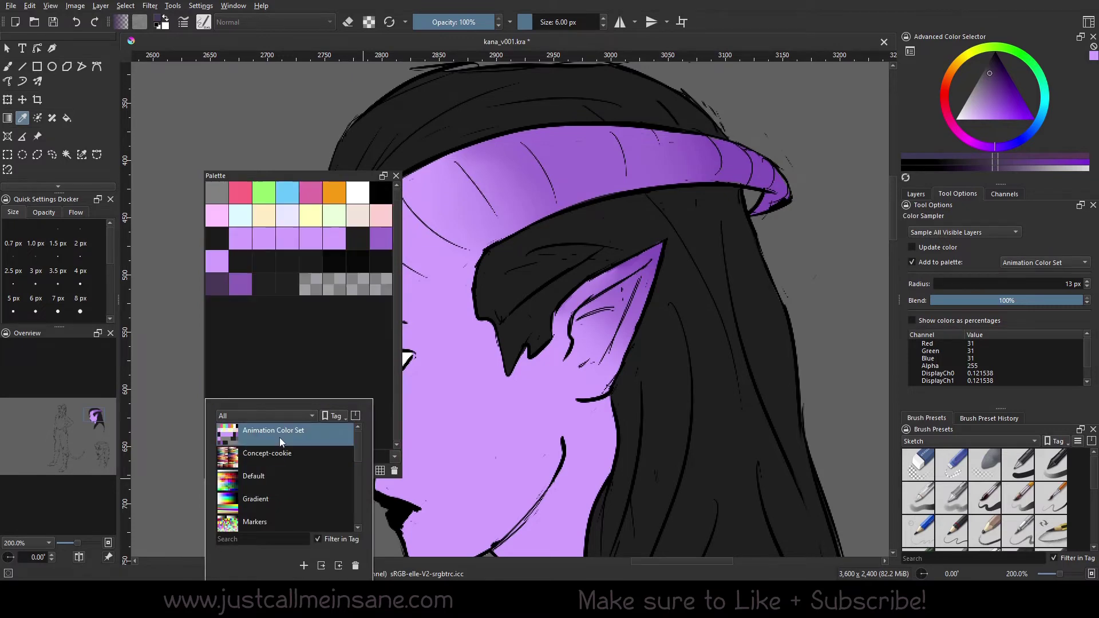
left_click(359, 356)
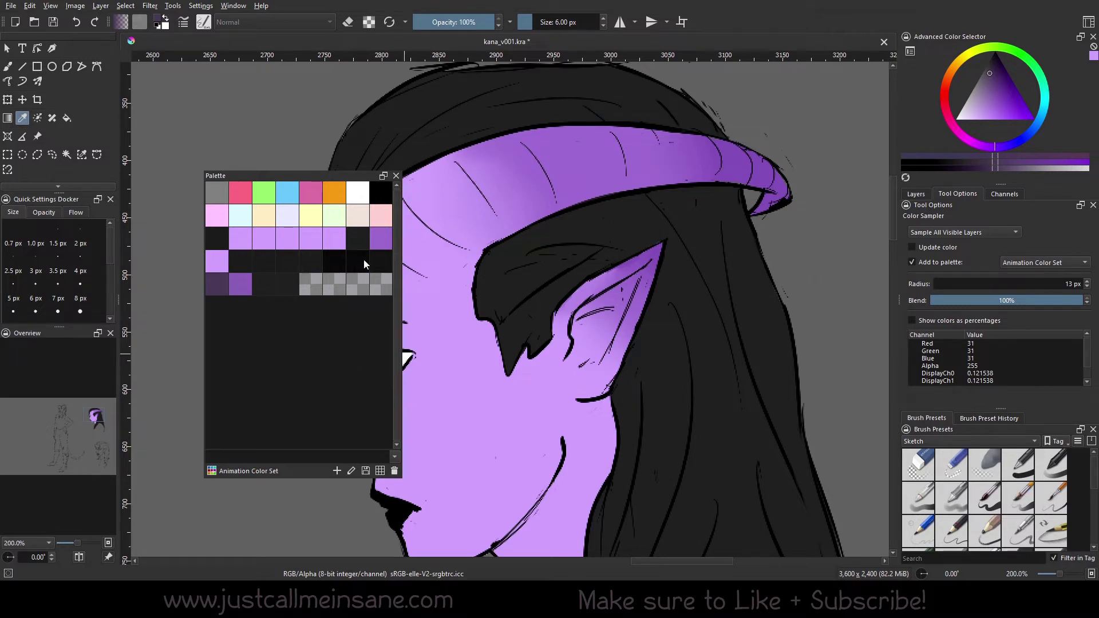
Sample more hair, ear and horn colors into Animation Color Set and look through the Add to palette choices
left_click_drag(239, 429, 260, 458)
left_click_drag(558, 331, 640, 112)
left_click(1069, 264)
left_click(1016, 279)
left_click(337, 471)
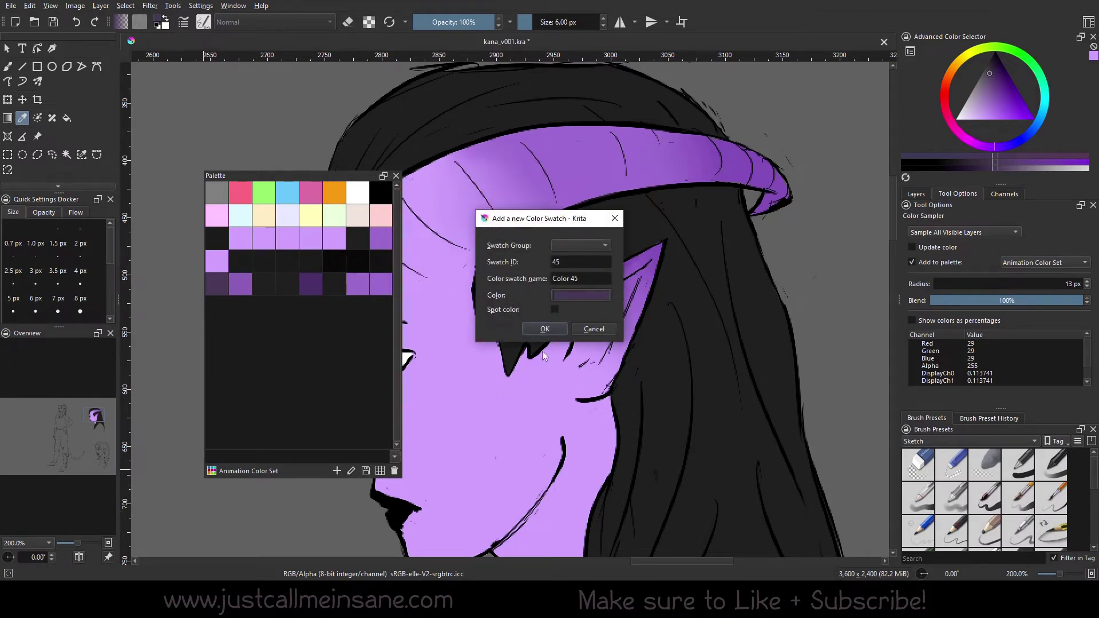
left_click(593, 329)
left_click_drag(498, 400, 498, 401)
Create a new palette named Color Sampler
left_click(258, 471)
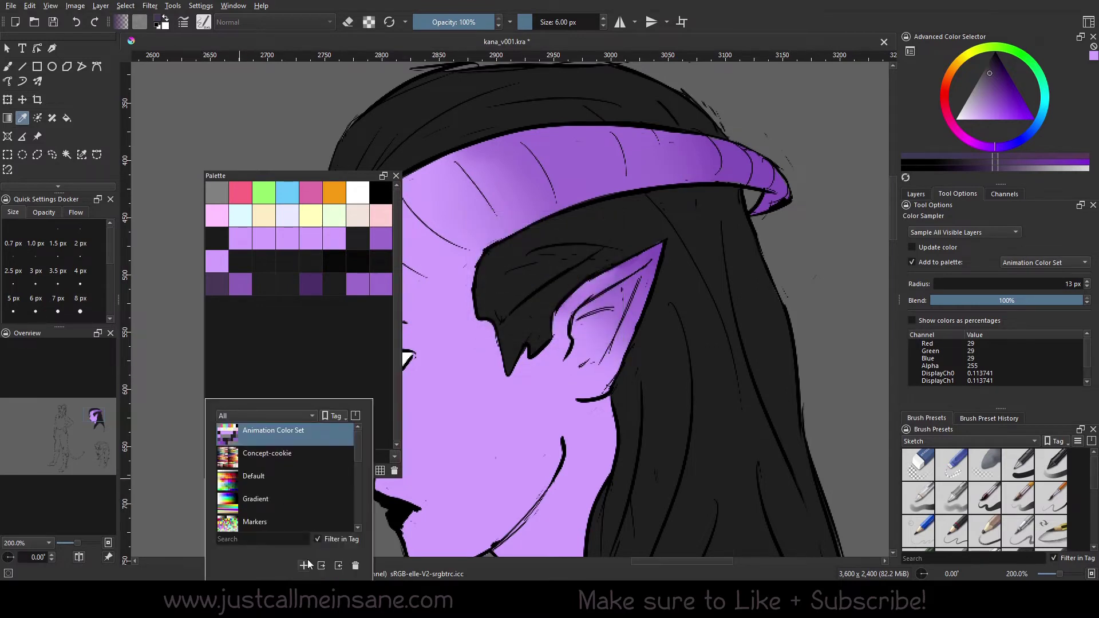
scroll(305, 511, "down", 5)
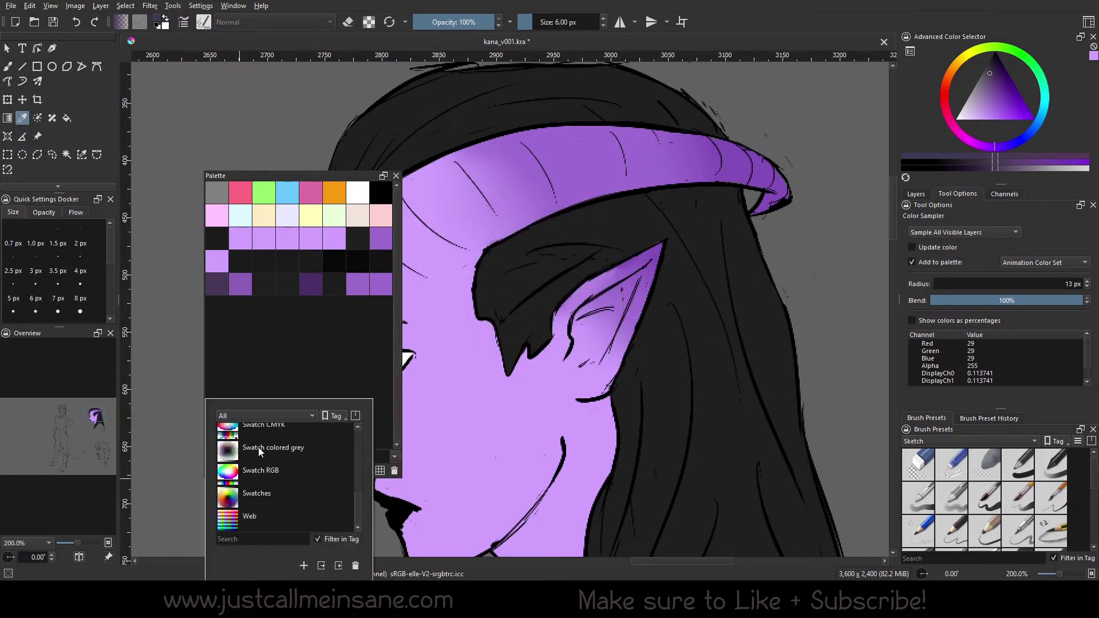
left_click(233, 367)
left_click(213, 472)
left_click(304, 566)
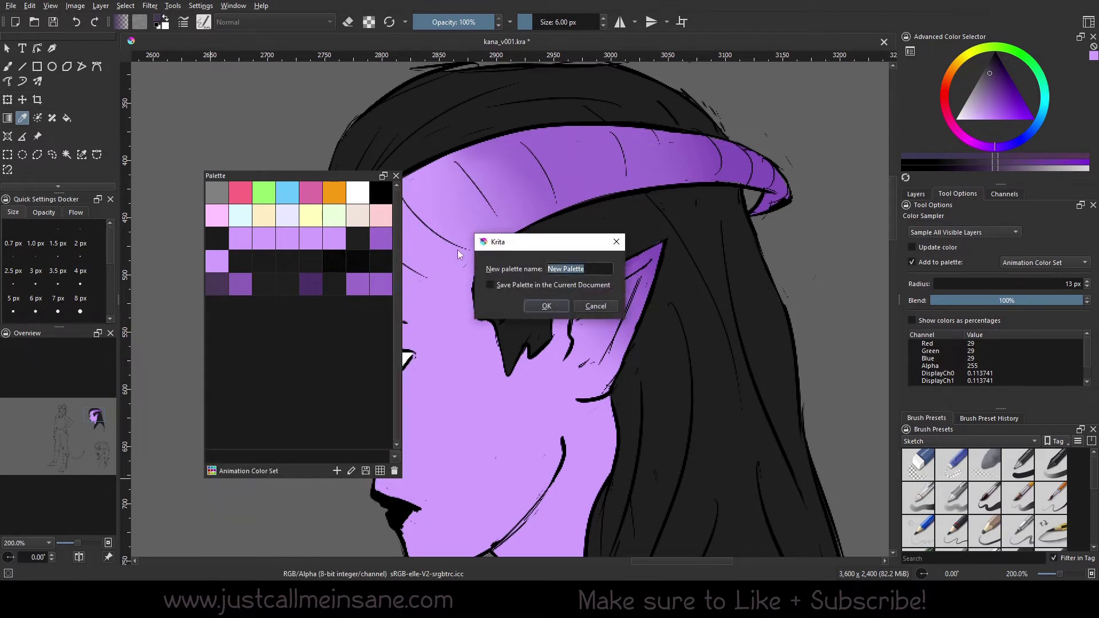
type("Color Sampler")
key("Return")
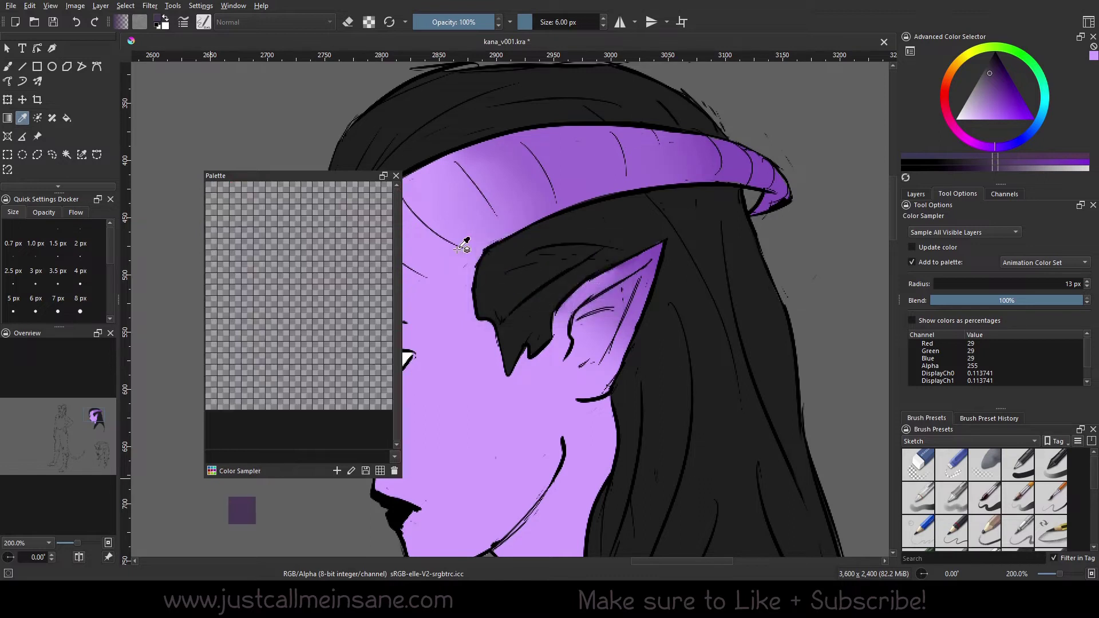
Choose Color Sampler as the palette that receives sampled colors and move the floating Palette docker clear of the face
left_click(1059, 263)
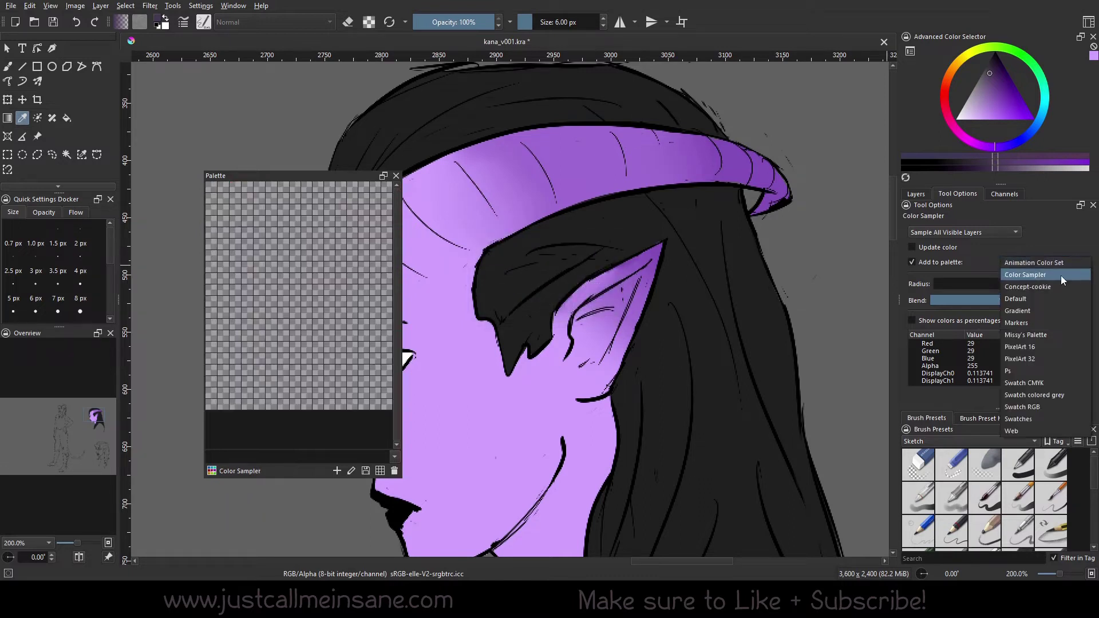
left_click(1060, 275)
left_click_drag(341, 177, 284, 204)
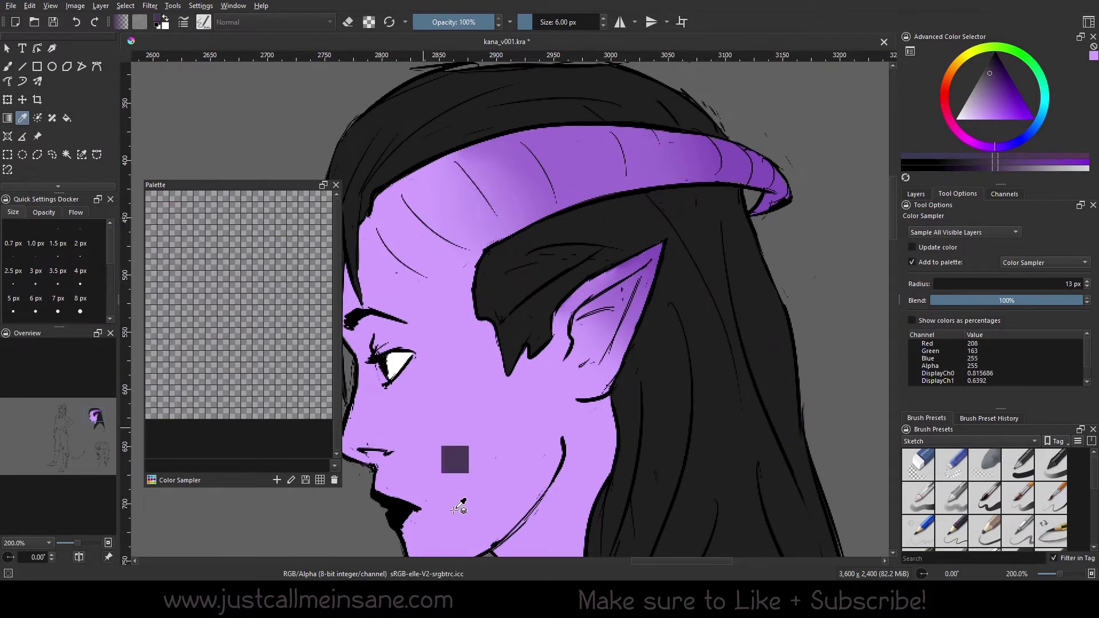
Sample skin, horn and hair colors from the character's head into the Color Sampler palette
scroll(458, 504, "left", 5)
scroll(548, 427, "down", 3)
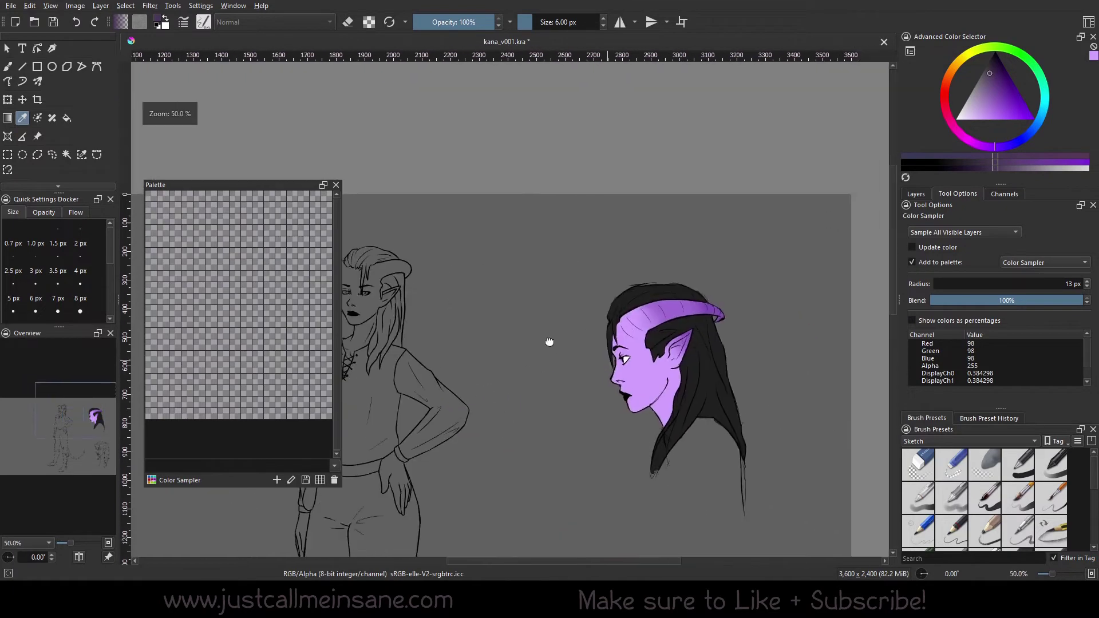
scroll(522, 319, "up", 3)
left_click_drag(532, 389, 469, 428)
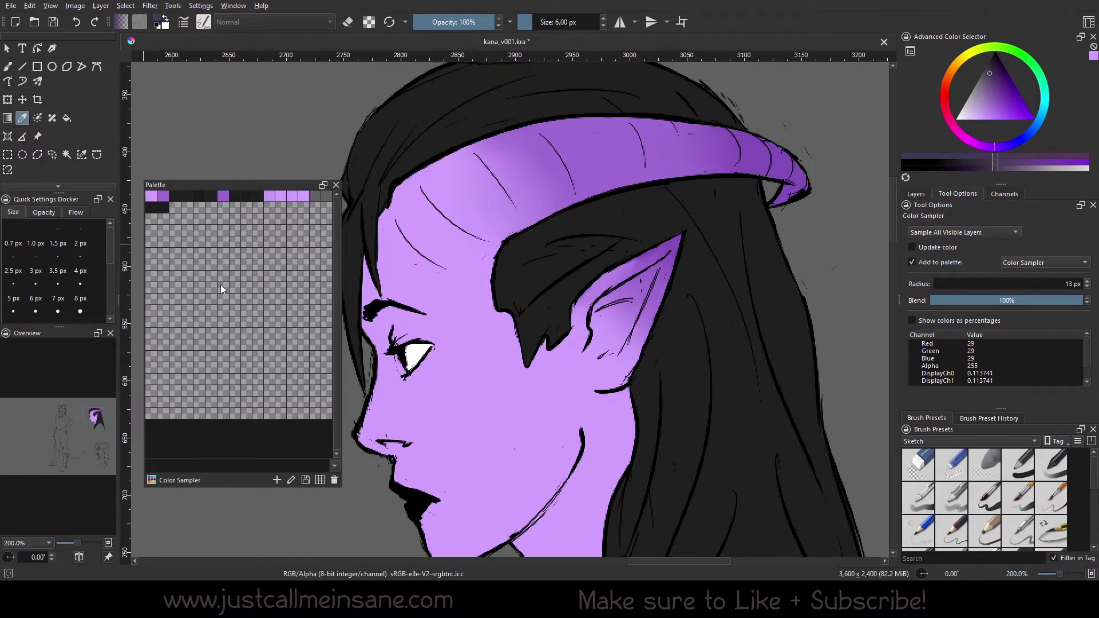
left_click_drag(267, 186, 264, 201)
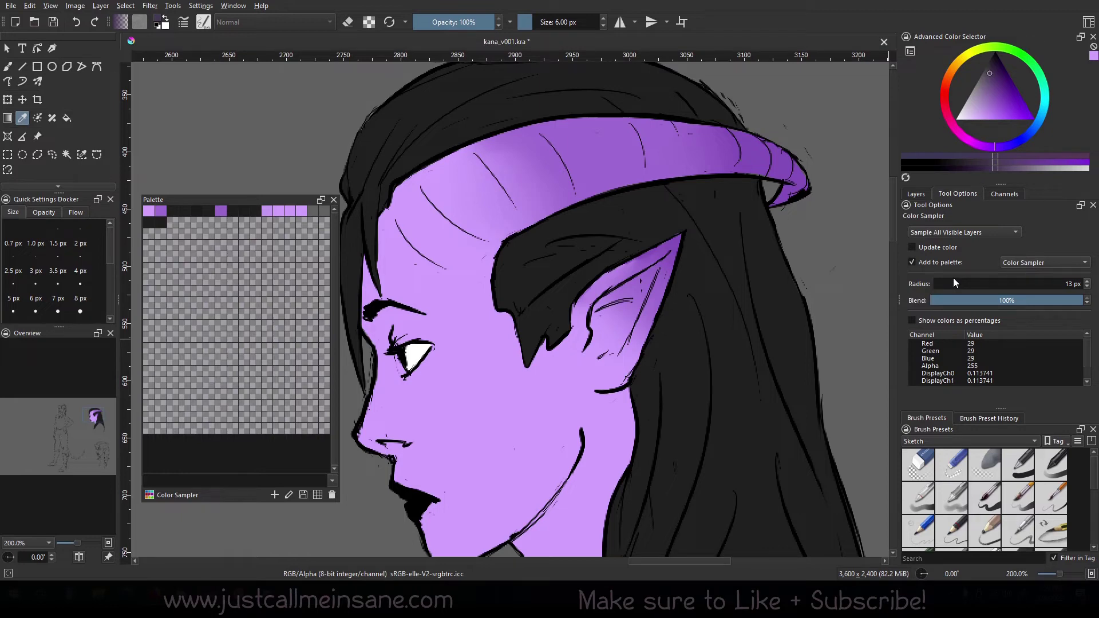
Stop adding sampled colors to the palette and enable Update color
left_click(949, 263)
left_click(954, 248)
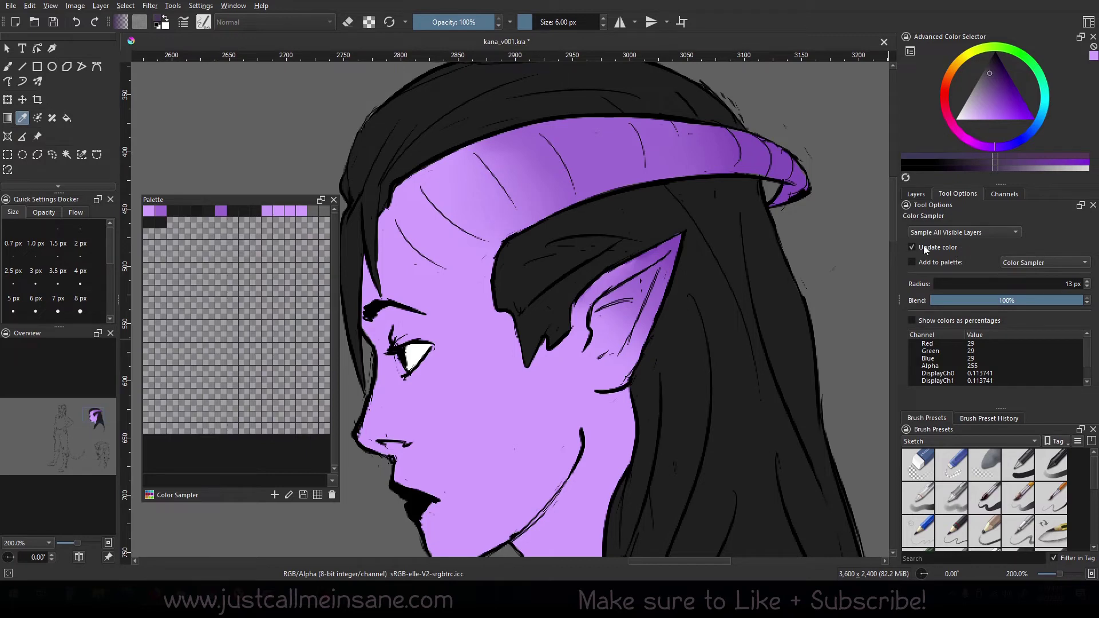
left_click(1066, 262)
left_click(1098, 310)
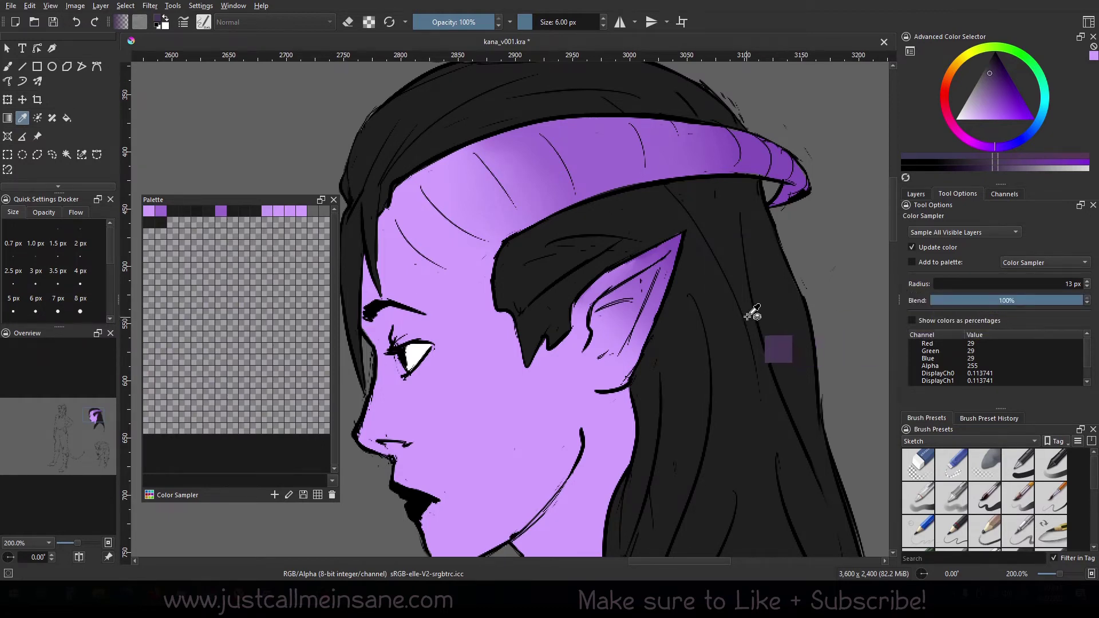
Set the sampling radius to 1 px and sample the horn and face colors
left_click(1088, 281)
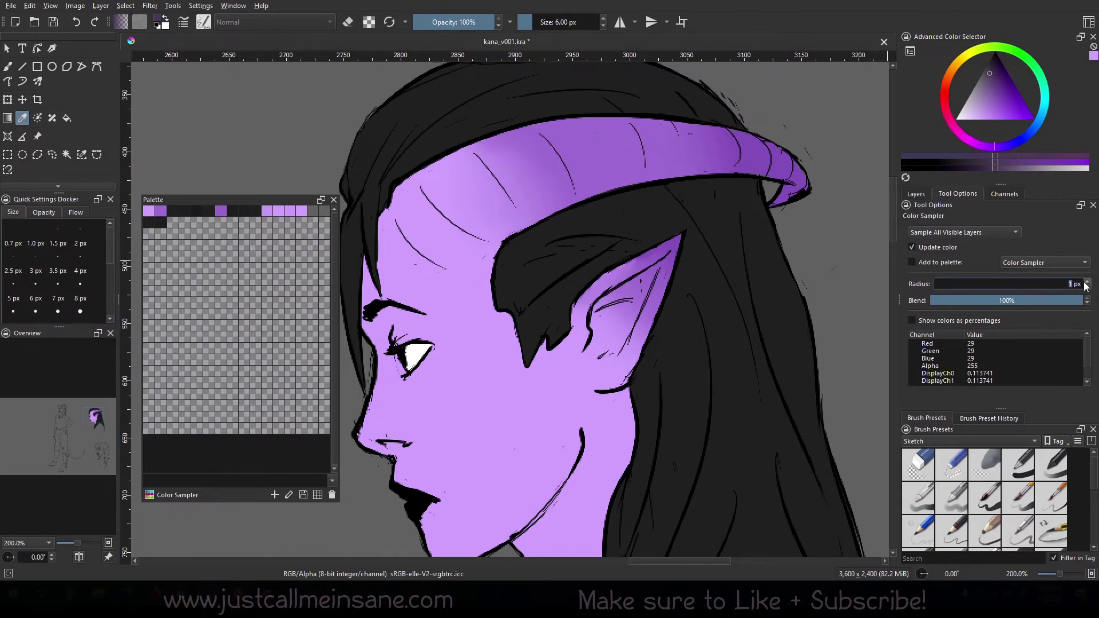
left_click(594, 146)
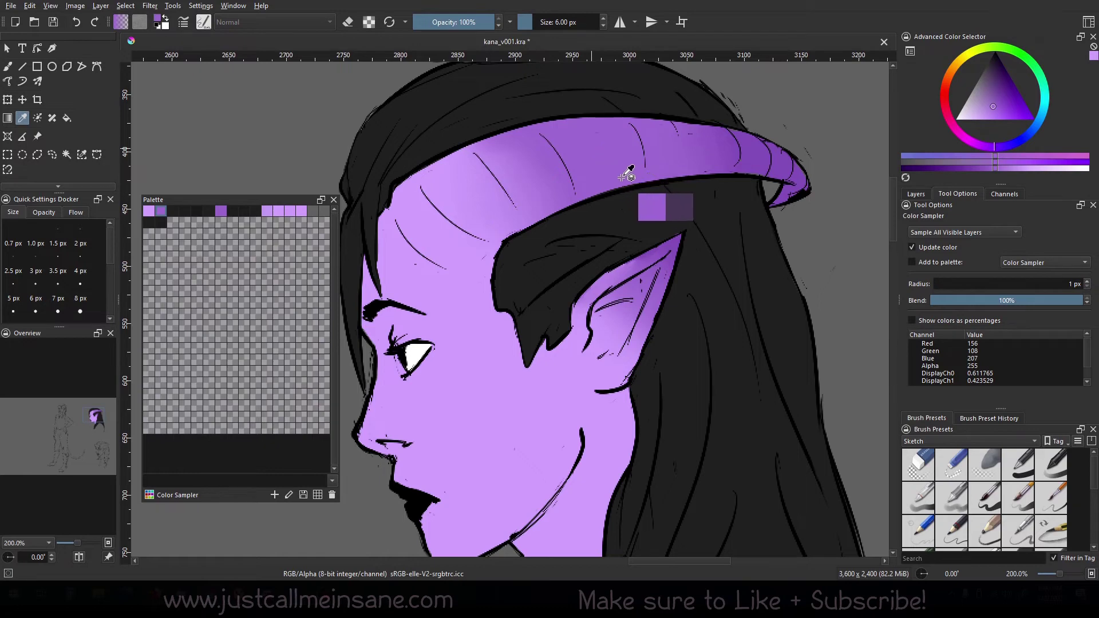
left_click(518, 190)
left_click_drag(518, 191, 507, 421)
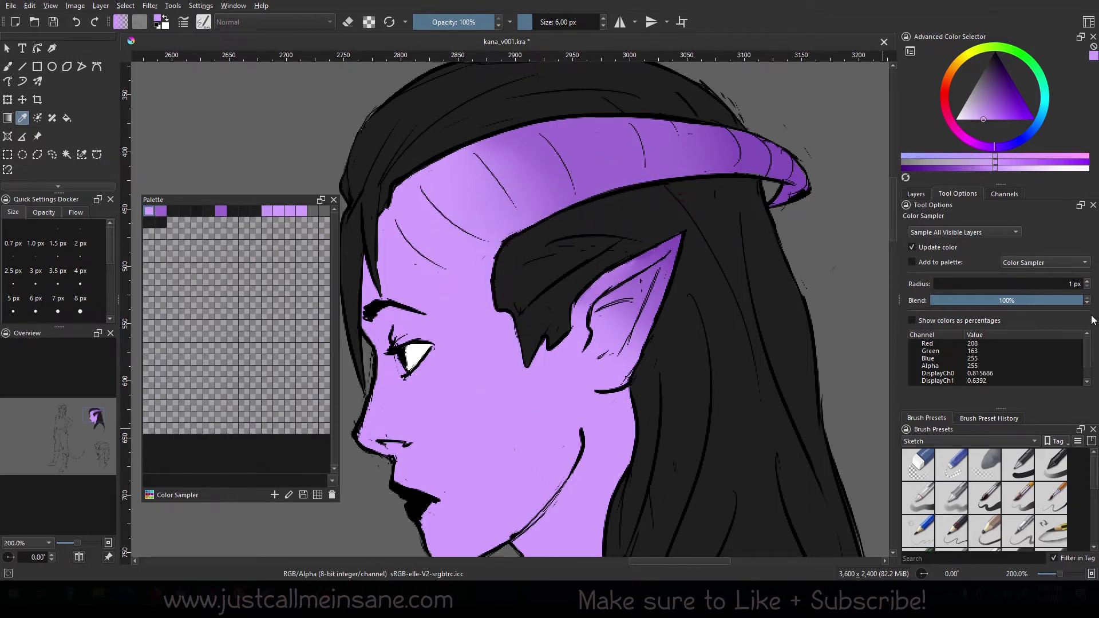
left_click_drag(460, 287, 641, 157)
Set the sampling radius to 150 px and sample along the horn
double_click(1058, 281)
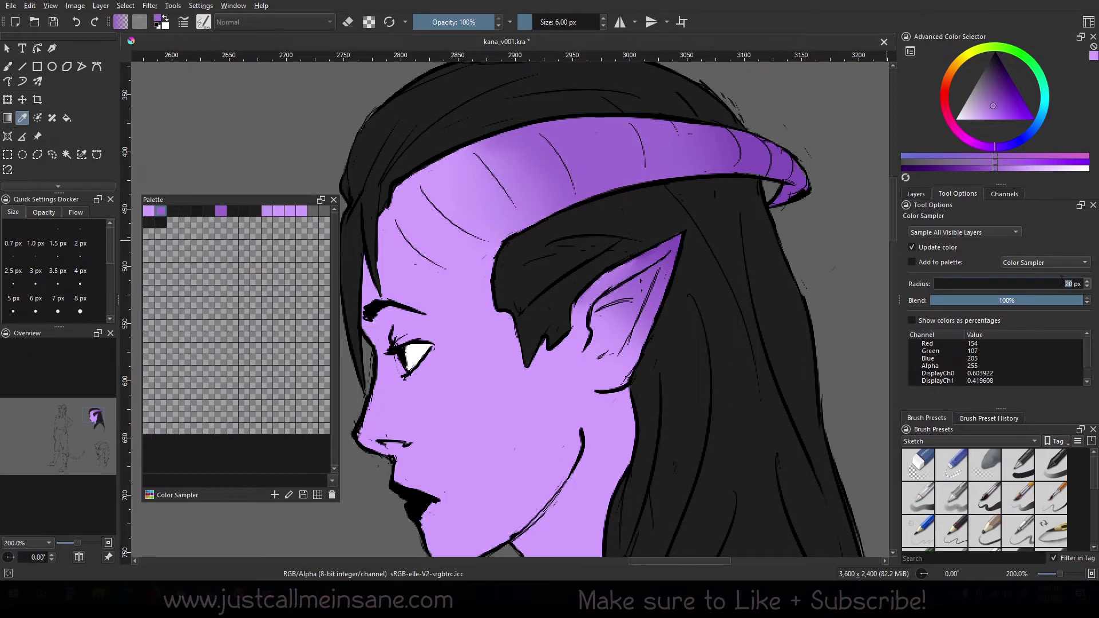
type("150")
key("Return")
left_click_drag(501, 169, 716, 172)
Sample from the hair to the face with a 50 px radius and return the radius to 1 px
double_click(1068, 283)
left_click_drag(738, 218, 456, 400)
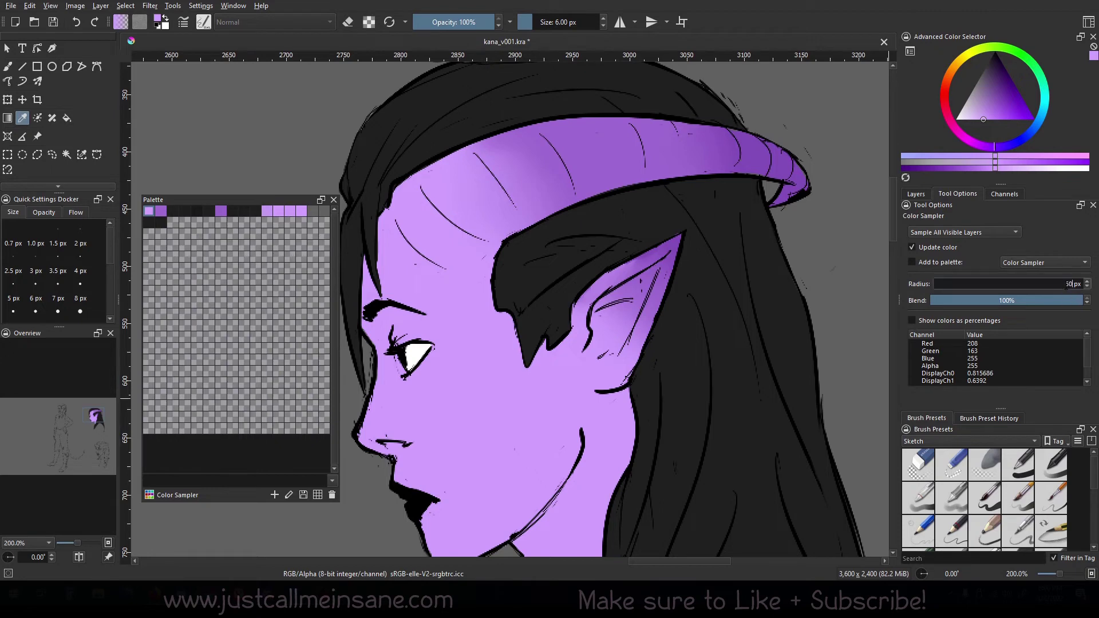
left_click_drag(793, 273, 460, 342)
left_click(482, 371)
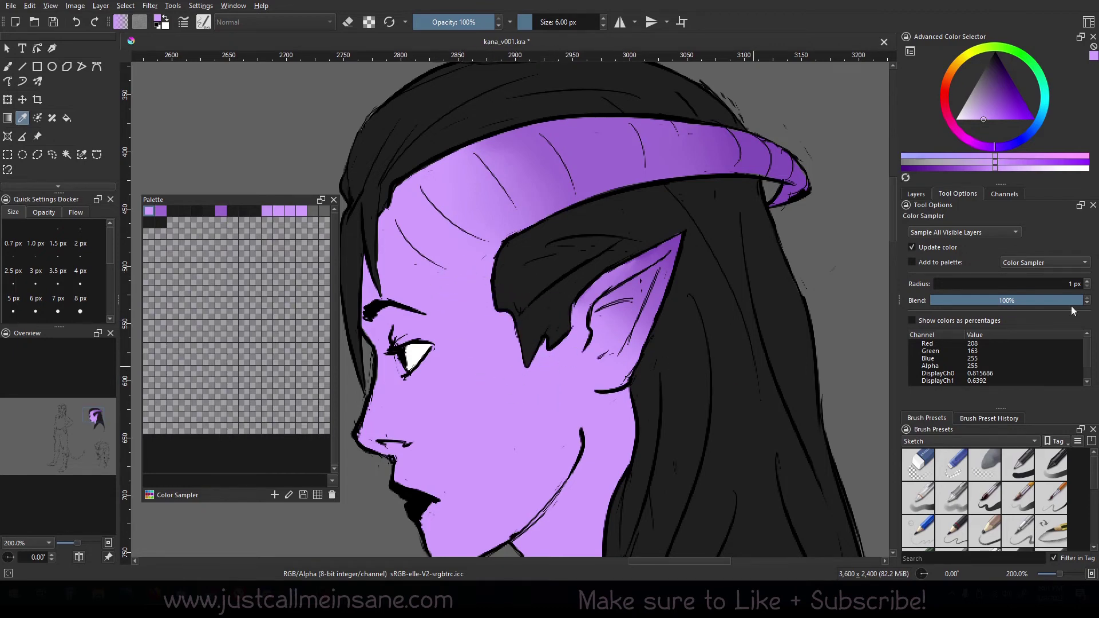
Set the Color Sampler's Blend to 10%
left_click_drag(1034, 300, 991, 304)
left_click(996, 304)
type("10")
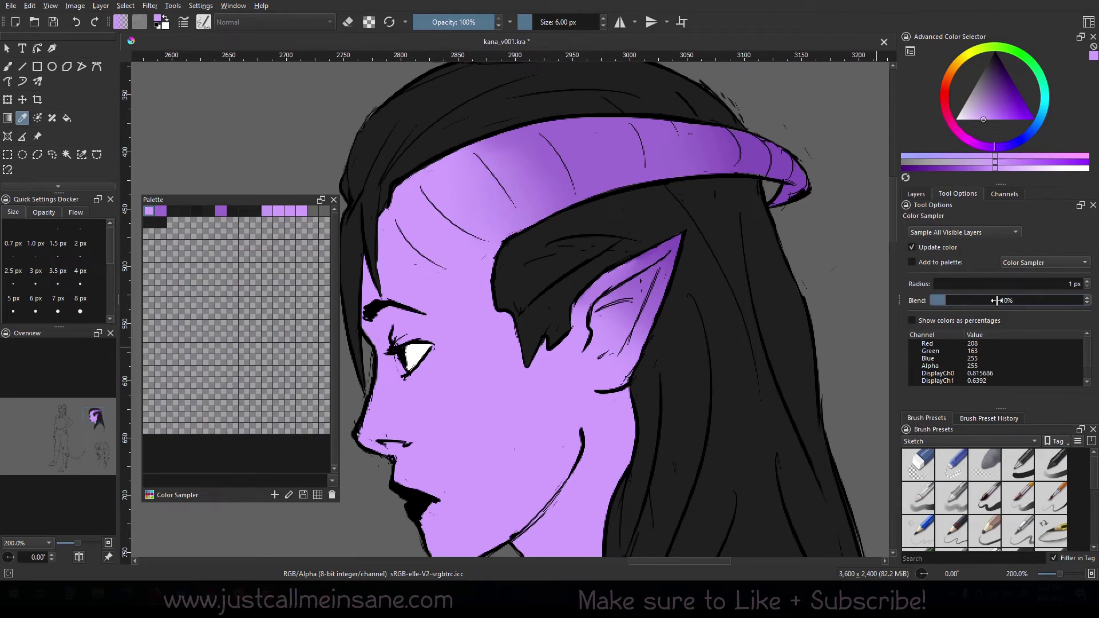
key("Return")
key("ctrl+z")
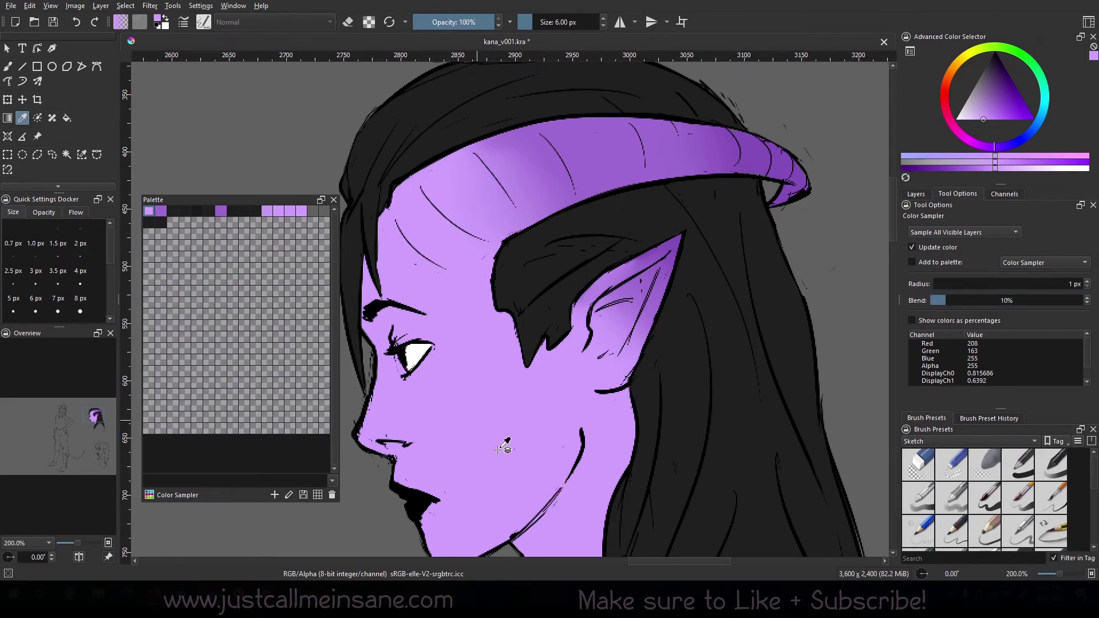
key("ctrl+shift+z")
Sample the hair repeatedly at 10% blend to shift the foreground color gradually, and do the same on the horn
left_click(525, 337)
left_click_drag(525, 338, 529, 335)
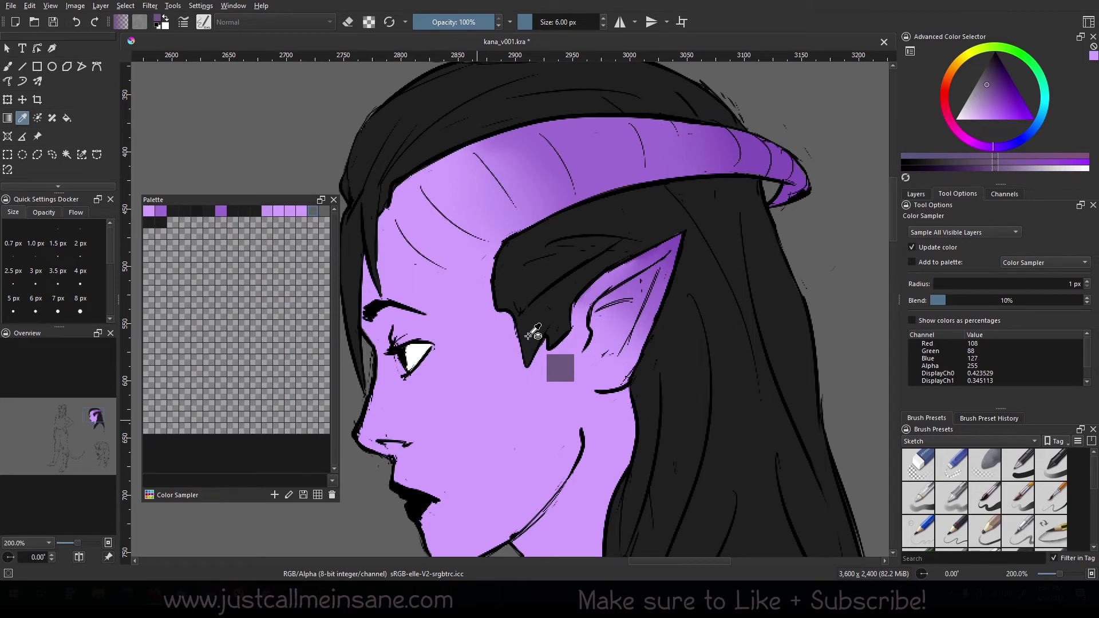
left_click_drag(529, 336, 537, 326)
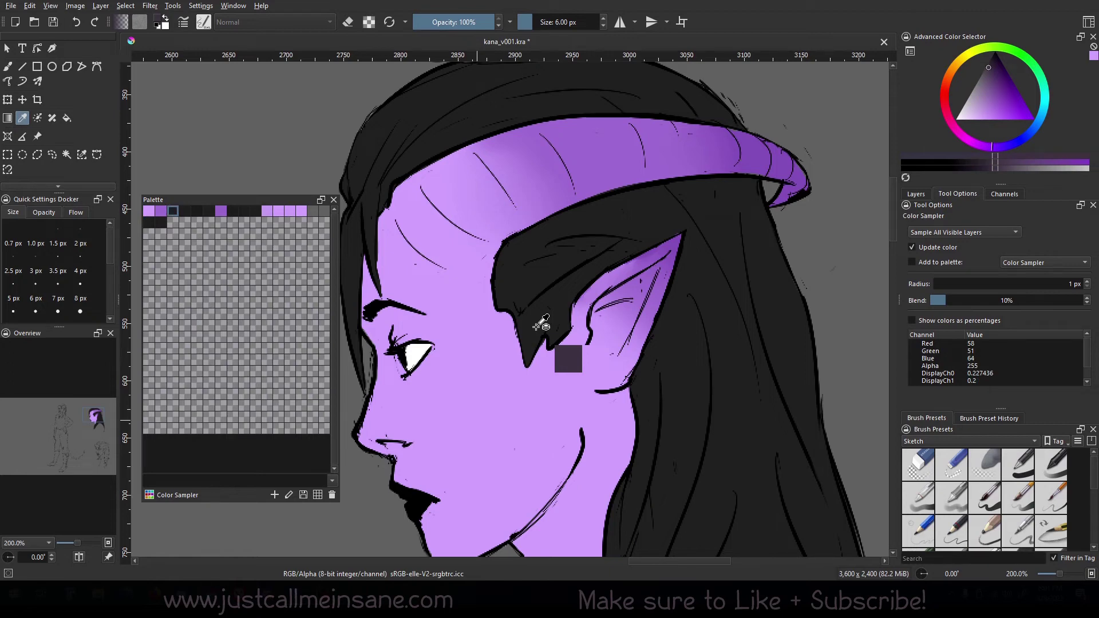
left_click_drag(537, 327, 668, 166)
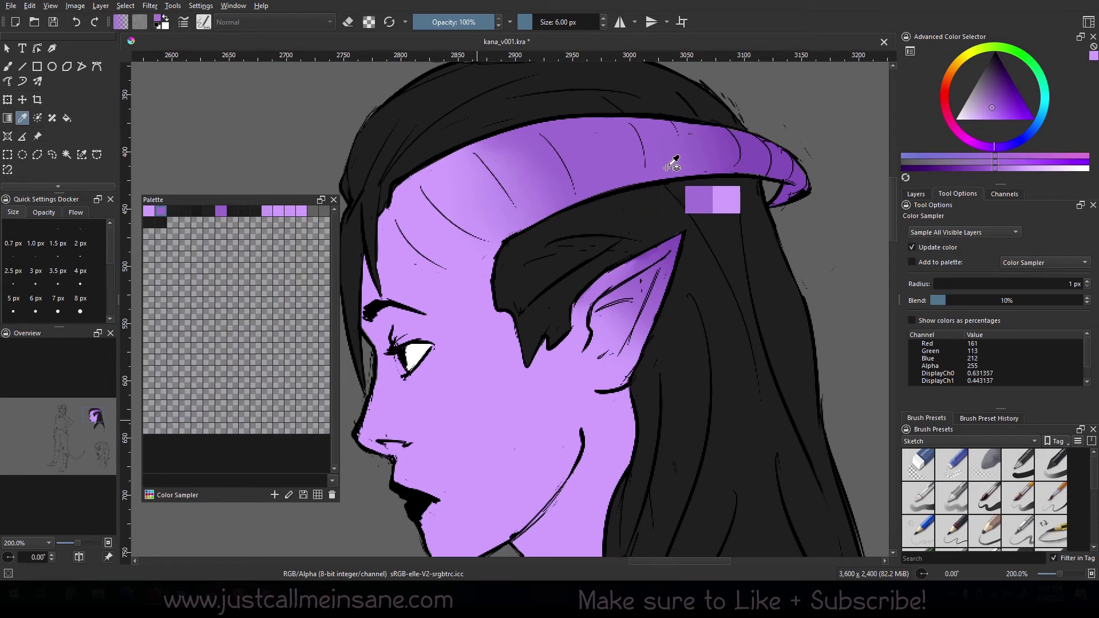
left_click_drag(667, 166, 555, 203)
Compare sampling between the hair and skin with Blend at 75% and at 25%
left_click_drag(1033, 305, 1044, 305)
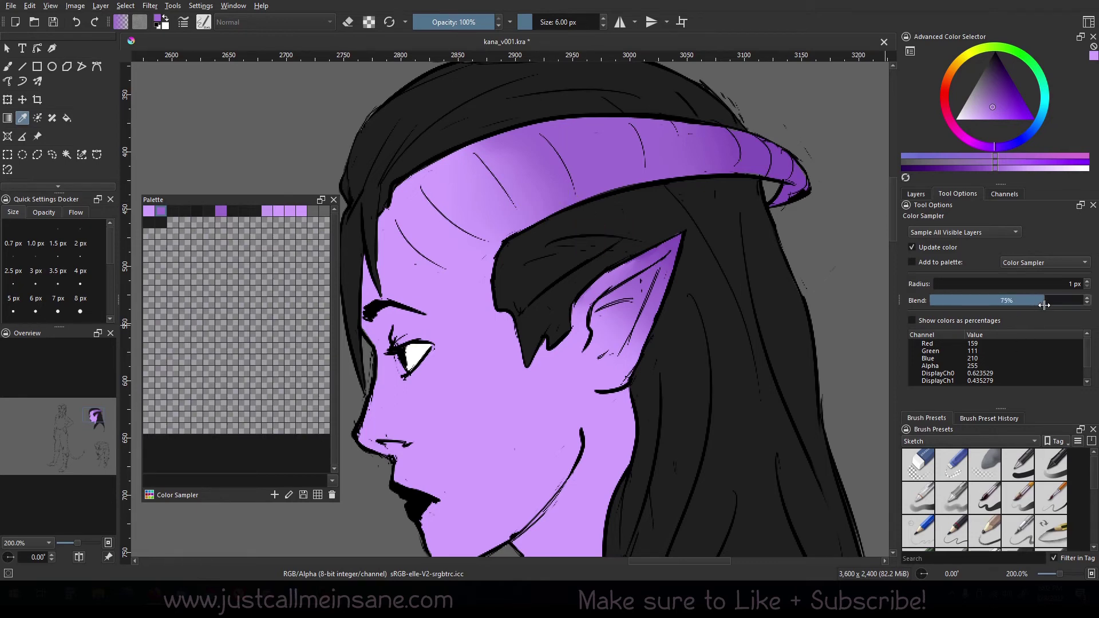
left_click_drag(495, 249, 573, 344)
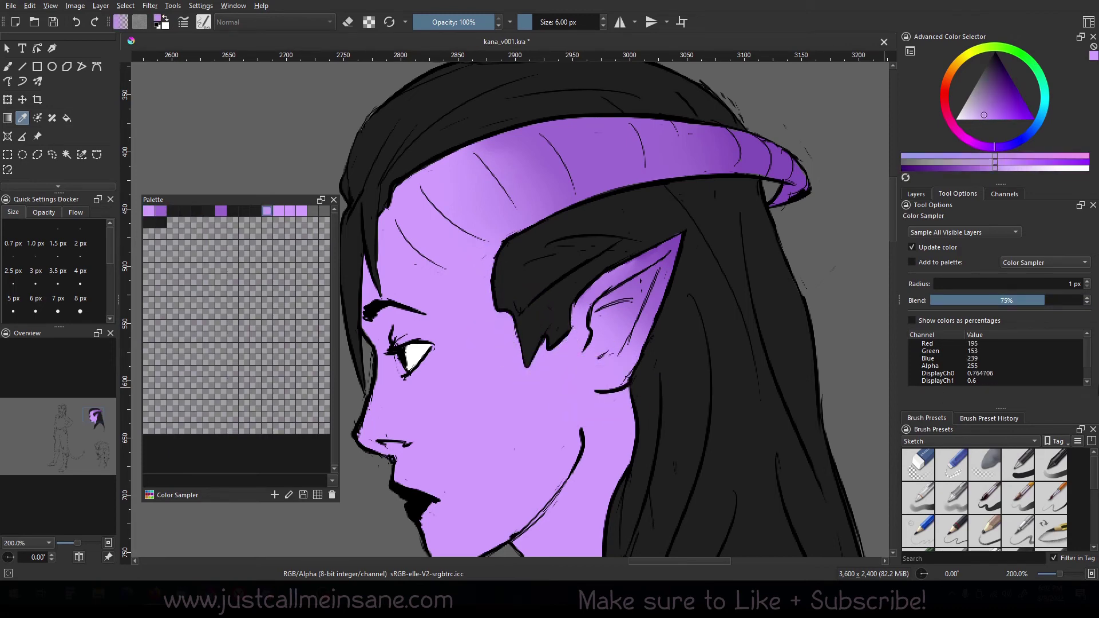
left_click_drag(950, 300, 969, 302)
left_click_drag(493, 418, 644, 421)
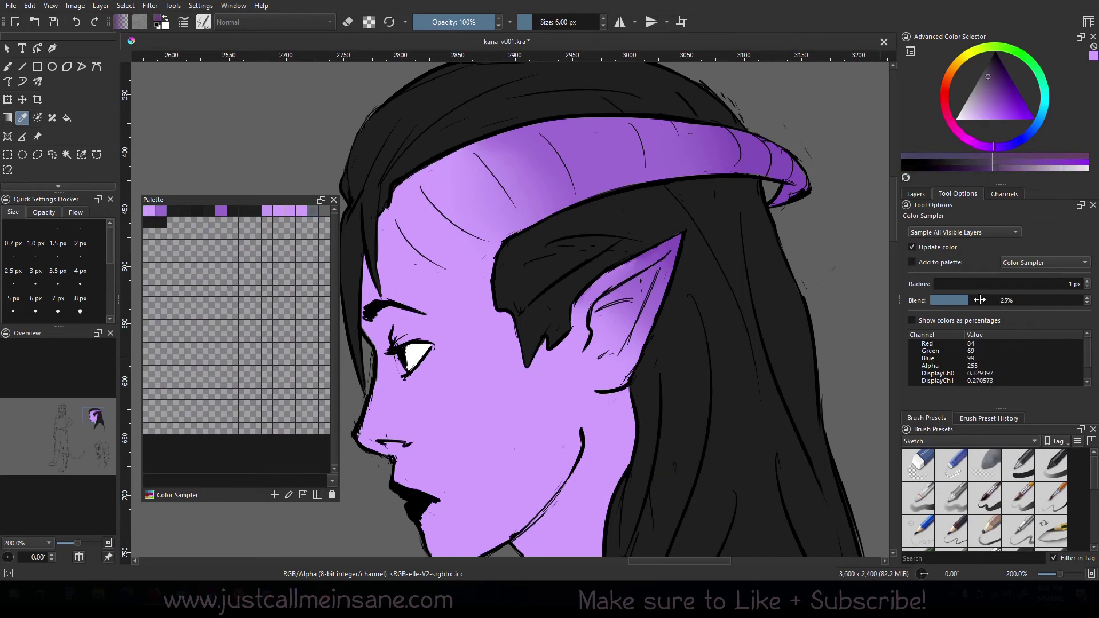
Try sampling skin and hair with Blend at its minimum, and repeat with Blend restored to 100%
left_click_drag(980, 300, 923, 300)
left_click_drag(432, 395, 782, 312)
left_click_drag(939, 300, 1090, 300)
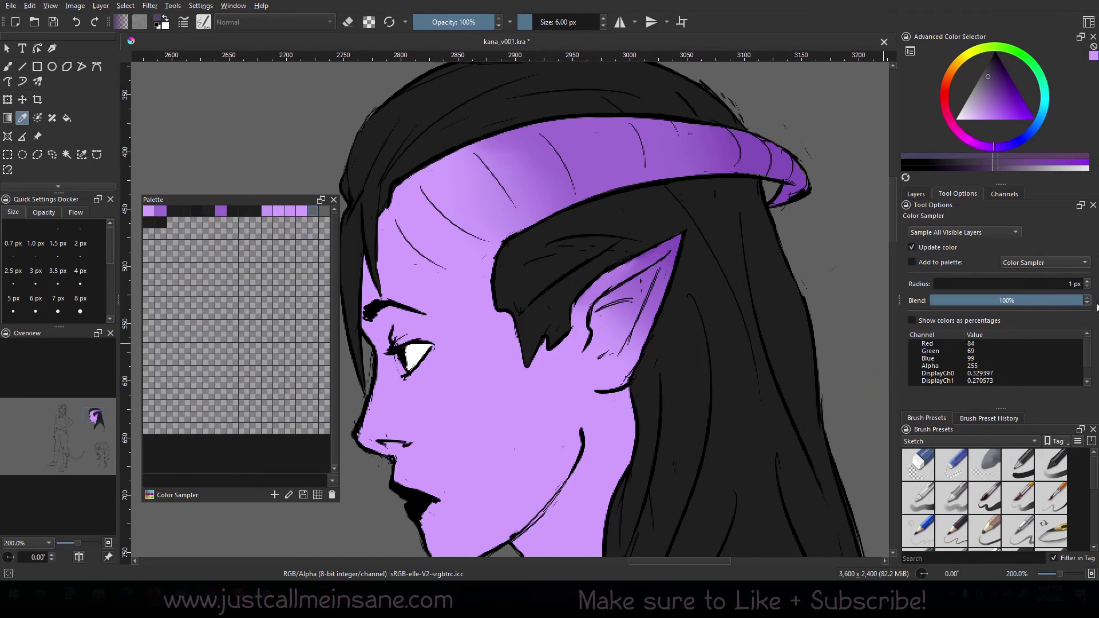
left_click_drag(435, 347, 668, 204)
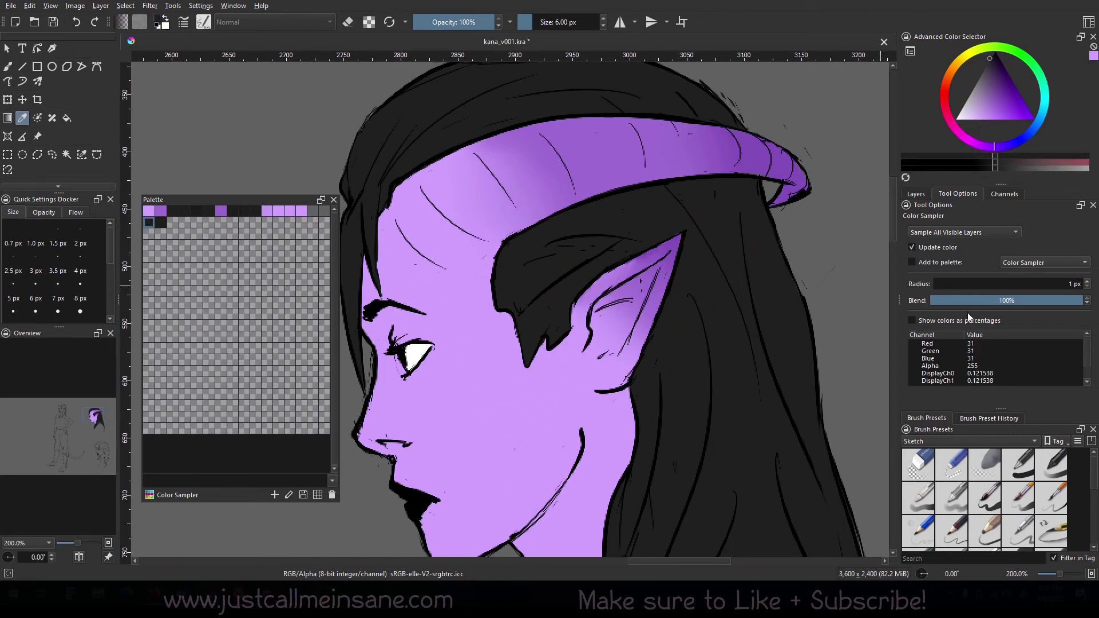
Sample colors with values shown as percentages, and switch the percentages off and sample the ear
left_click(939, 322)
left_click_drag(529, 428, 575, 264)
left_click(912, 321)
left_click(648, 273)
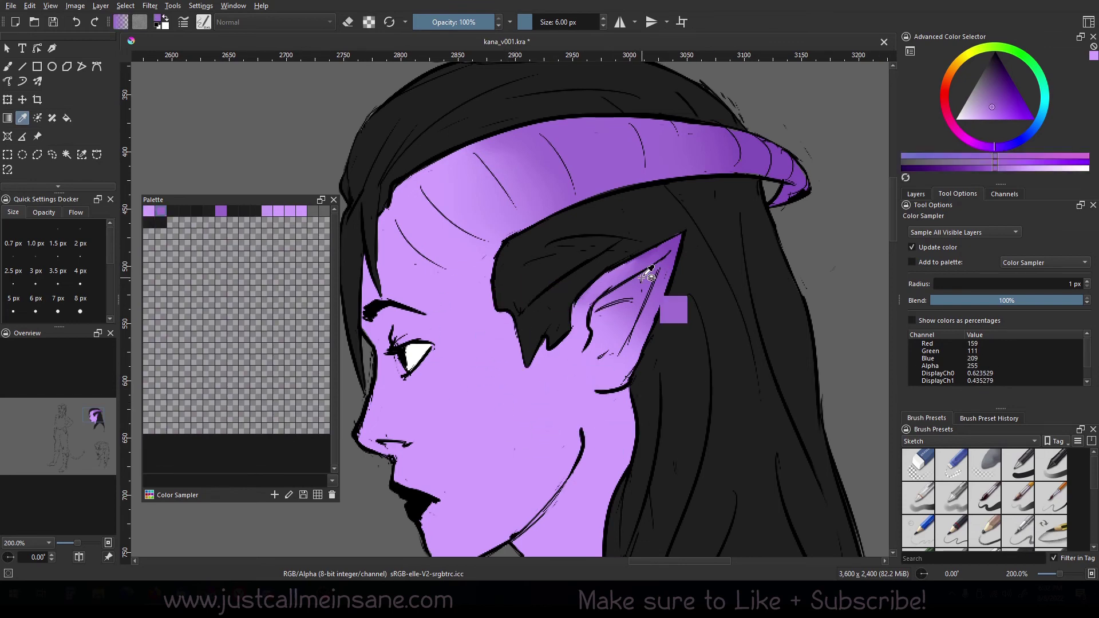